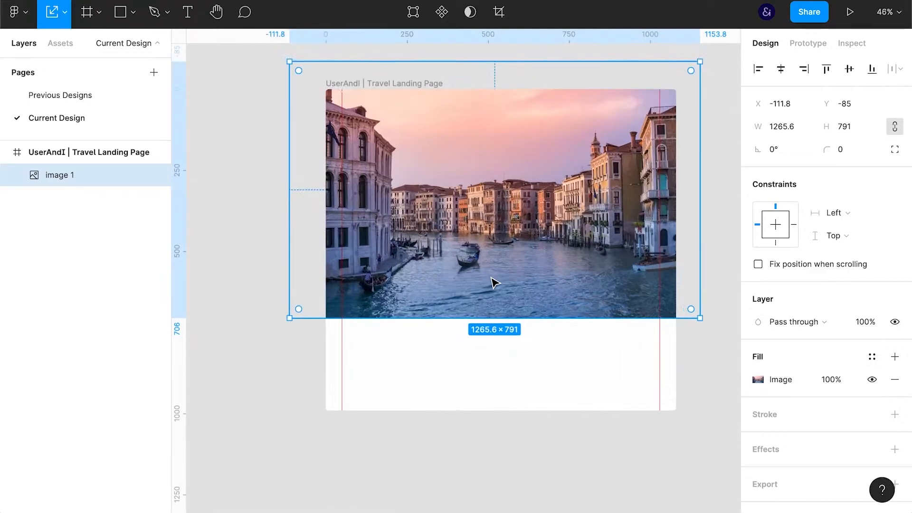
Move the Venice image down to Y -23 on the landing page frame and flip it horizontally
{"action": "left_click_drag", "start_coordinate": [568, 262], "coordinate": [540, 318]}
{"action": "scroll", "coordinate": [542, 320], "scroll_direction": "up", "scroll_amount": 1}
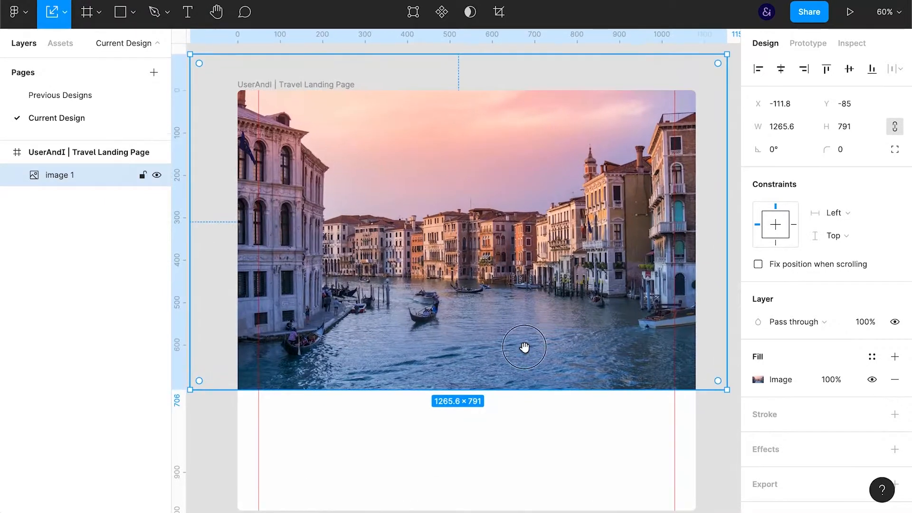
{"action": "scroll", "coordinate": [525, 349], "scroll_direction": "down", "scroll_amount": 1}
{"action": "left_click_drag", "start_coordinate": [546, 234], "coordinate": [547, 261]}
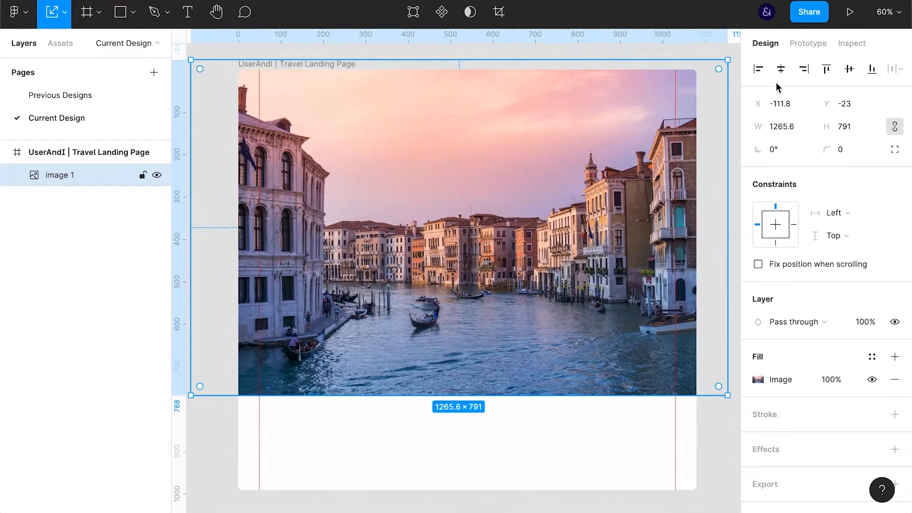
{"action": "key", "text": "shift+h"}
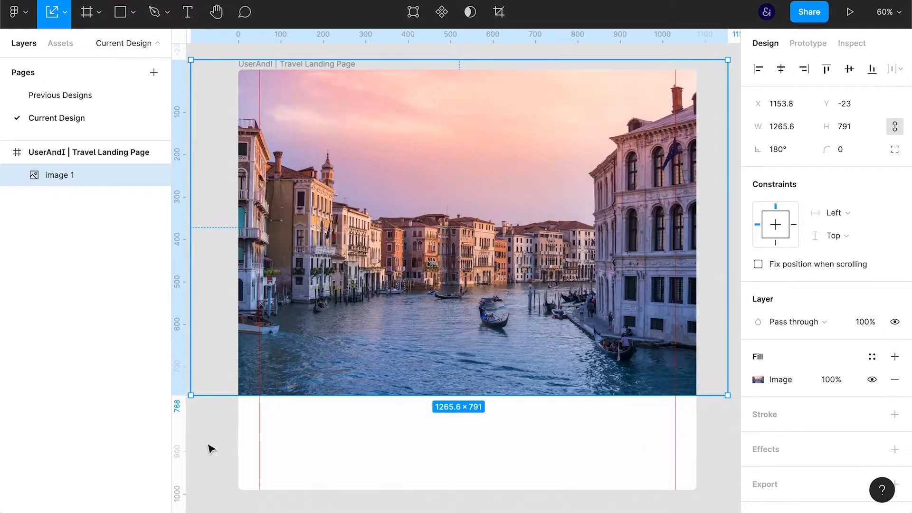
Draw a 1080 × 284 rectangle across the bottom of the landing page frame and fill it with 000000
{"action": "left_click", "coordinate": [226, 414]}
{"action": "key", "text": "r"}
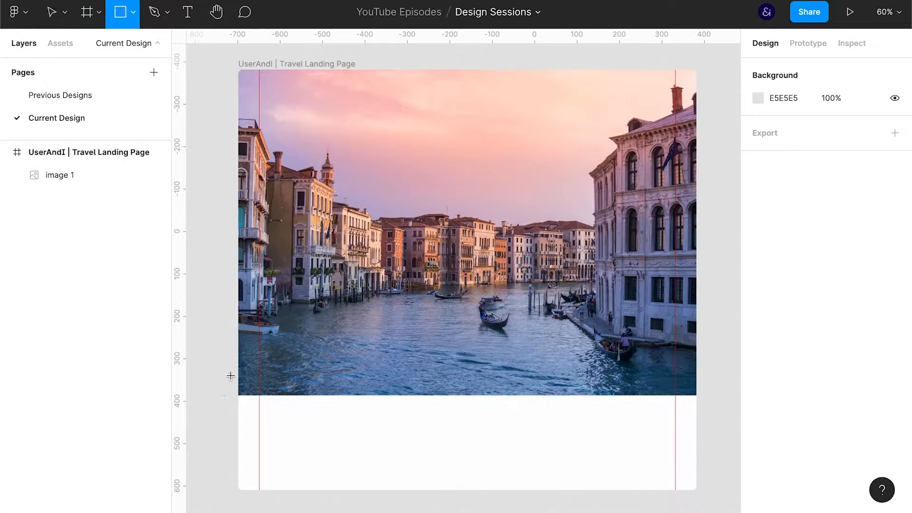
{"action": "left_click_drag", "start_coordinate": [239, 369], "coordinate": [697, 489]}
{"action": "left_click", "coordinate": [797, 379]}
{"action": "type", "text": "000"}
{"action": "key", "text": "Return"}
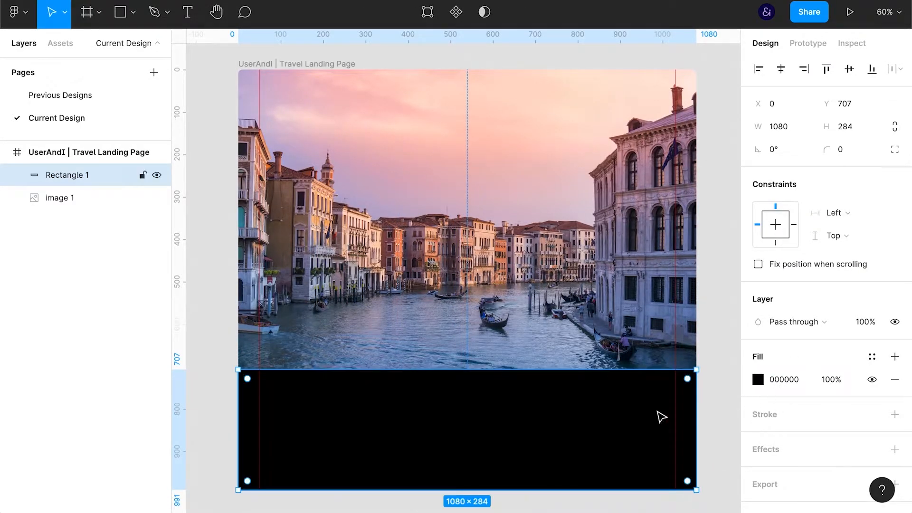
Enlarge the black rectangle to 1236 × 336 past the frame's sides and apply a layer blur to it
{"action": "left_click_drag", "start_coordinate": [519, 358], "coordinate": [518, 347]}
{"action": "left_click_drag", "start_coordinate": [243, 407], "coordinate": [205, 407]}
{"action": "left_click", "coordinate": [776, 450]}
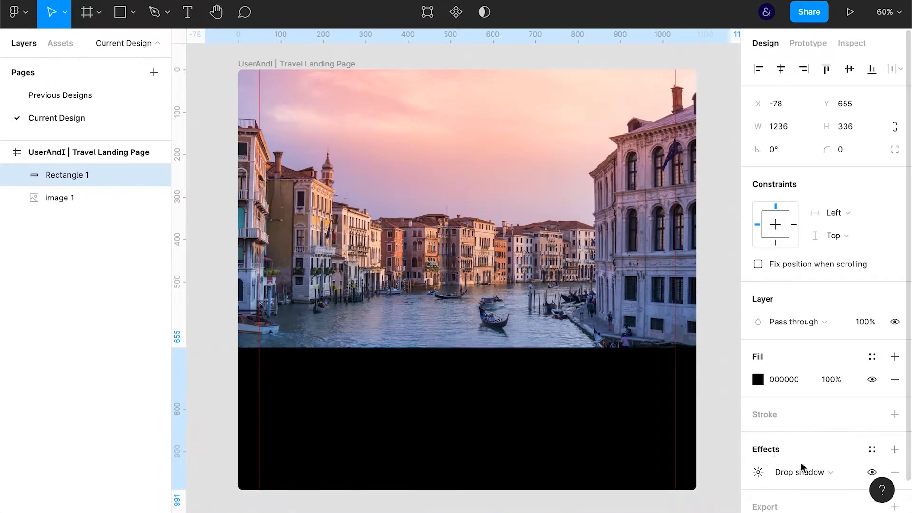
{"action": "left_click", "coordinate": [783, 472]}
{"action": "left_click", "coordinate": [807, 489]}
{"action": "left_click", "coordinate": [758, 474]}
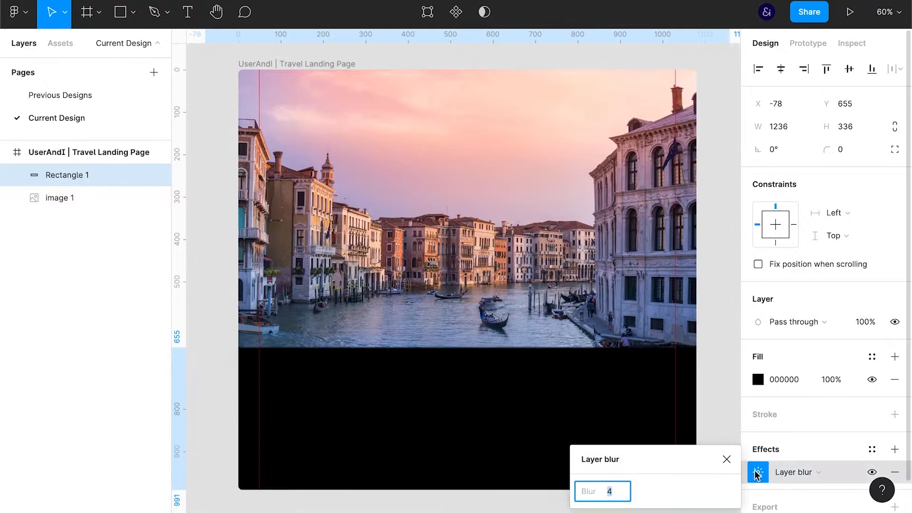
{"action": "key", "text": "shift+Up"}
{"action": "key", "text": "shift+Up"}
{"action": "key", "text": "shift+Up"}
{"action": "key", "text": "shift+Up"}
{"action": "left_click", "coordinate": [706, 397]}
Extend the black rectangle below the frame, reposition its upper edge over the water and set its layer blur to 94
{"action": "left_click", "coordinate": [525, 488]}
{"action": "left_click_drag", "start_coordinate": [526, 489], "coordinate": [525, 506]}
{"action": "left_click_drag", "start_coordinate": [511, 347], "coordinate": [520, 314]}
{"action": "left_click_drag", "start_coordinate": [515, 374], "coordinate": [513, 423]}
{"action": "left_click", "coordinate": [758, 472]}
{"action": "key", "text": "shift+Up"}
{"action": "key", "text": "shift+Up"}
{"action": "key", "text": "shift+Up"}
{"action": "key", "text": "shift+Up"}
{"action": "key", "text": "shift+Up"}
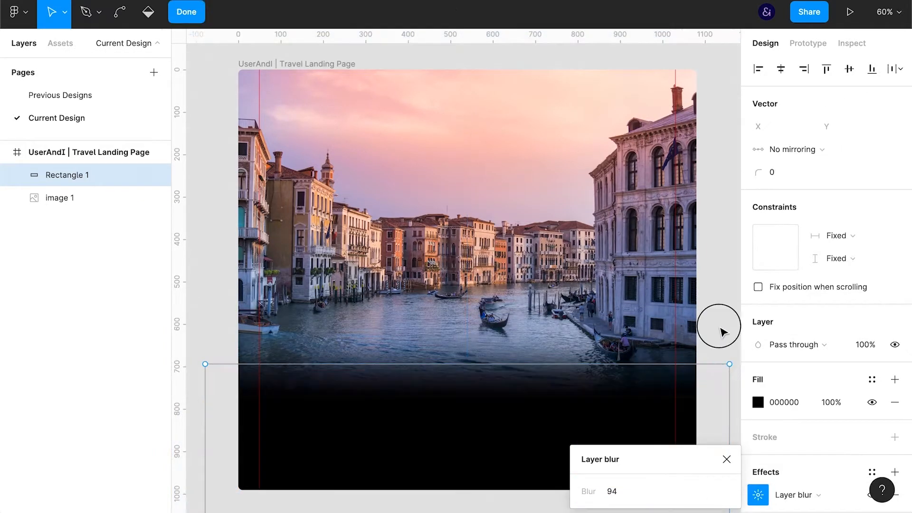
Nudge the blurred rectangle vertically to fine-tune the dark fade over the water, then deselect it
{"action": "left_click", "coordinate": [727, 459]}
{"action": "key", "text": "shift+Up"}
{"action": "key", "text": "shift+Up"}
{"action": "key", "text": "shift+Down"}
{"action": "key", "text": "shift+Down"}
{"action": "key", "text": "shift+Down"}
{"action": "key", "text": "shift+Down"}
{"action": "key", "text": "shift+Up"}
{"action": "key", "text": "shift+Up"}
{"action": "left_click", "coordinate": [713, 313]}
{"action": "scroll", "coordinate": [637, 316], "scroll_direction": "up", "scroll_amount": 1}
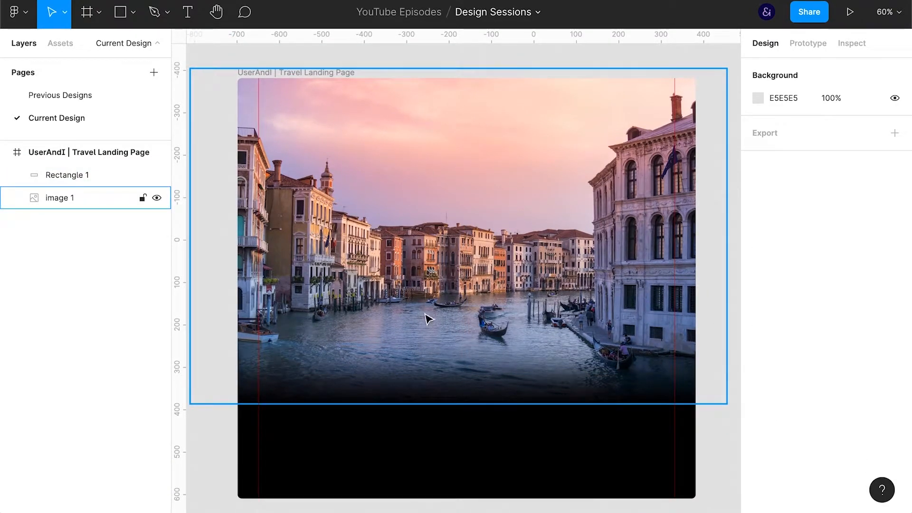
Add a text layer reading "Navigation" over the lower part of the image
{"action": "key", "text": "t"}
{"action": "left_click", "coordinate": [435, 365]}
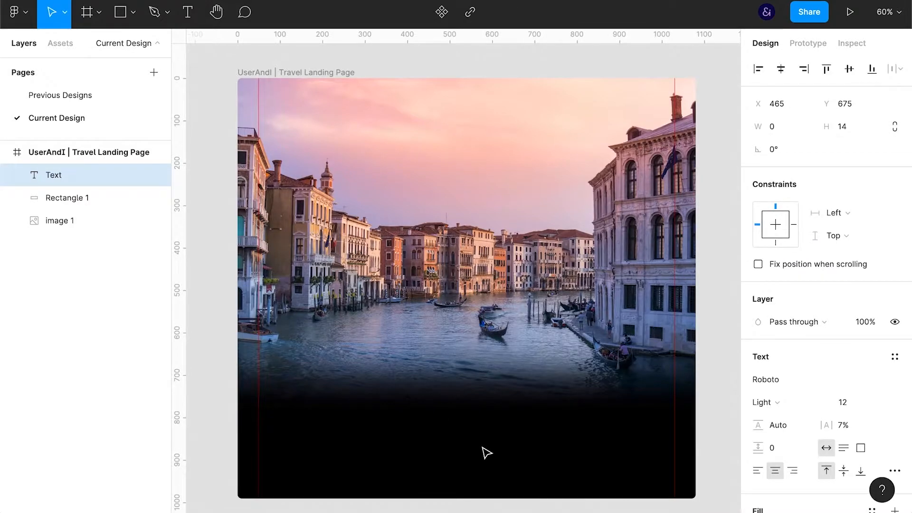
{"action": "type", "text": "Nav"}
{"action": "key", "text": "Escape"}
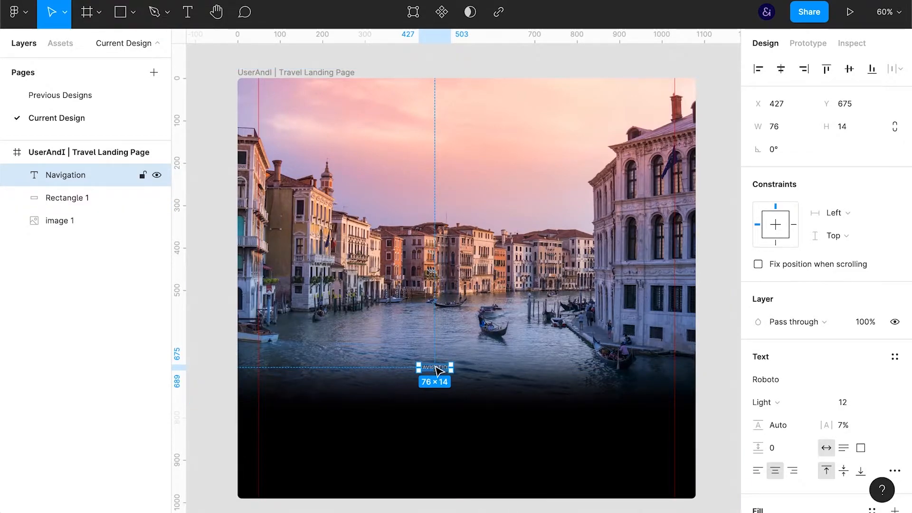
Move the Navigation text up into the sky at X 445, Y 70 and set its fill to 000000
{"action": "left_click_drag", "start_coordinate": [435, 371], "coordinate": [443, 115]}
{"action": "scroll", "coordinate": [827, 378], "scroll_direction": "down", "scroll_amount": 1}
{"action": "left_click", "coordinate": [789, 499]}
{"action": "type", "text": "000"}
{"action": "key", "text": "Return"}
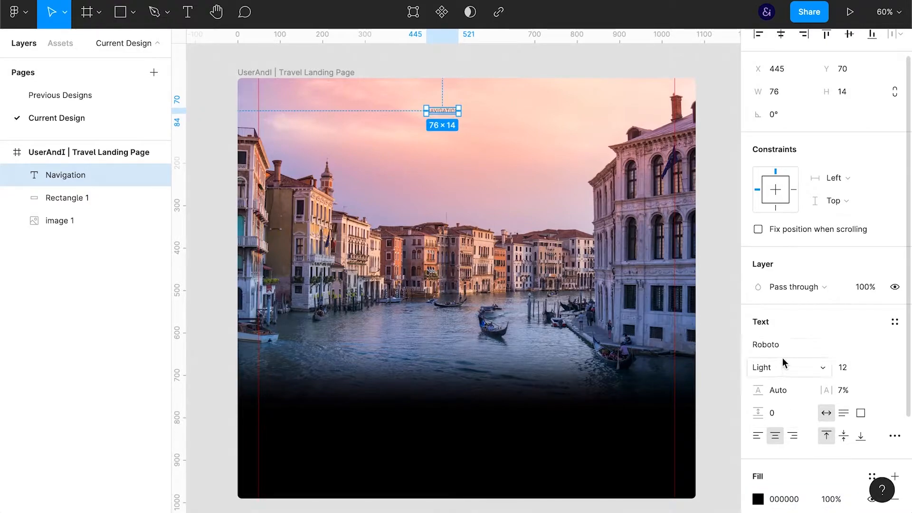
Change the Navigation text's font to Assistant
{"action": "left_click", "coordinate": [783, 347]}
{"action": "type", "text": "Ass"}
{"action": "key", "text": "Return"}
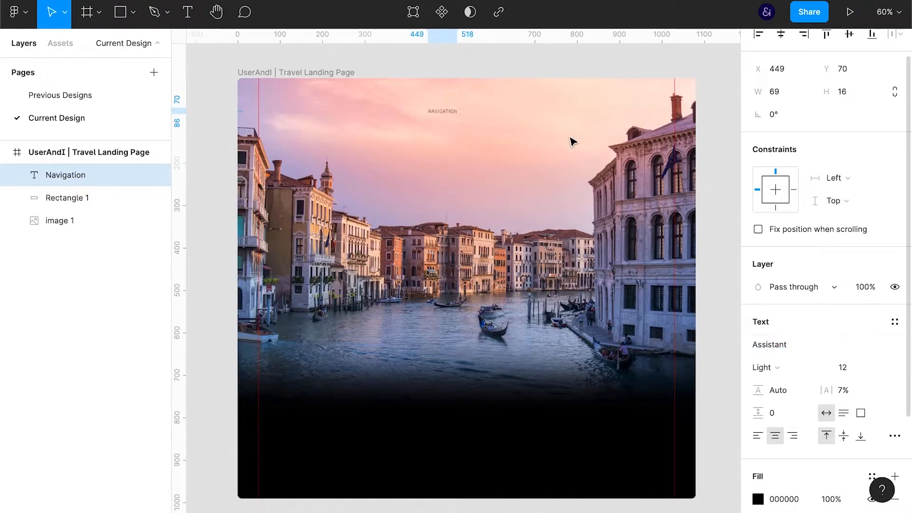
Check the Navigation text at 100% zoom and set its font size to 14
{"action": "left_click", "coordinate": [726, 189]}
{"action": "key", "text": "ctrl+backslash"}
{"action": "key", "text": "shift+0"}
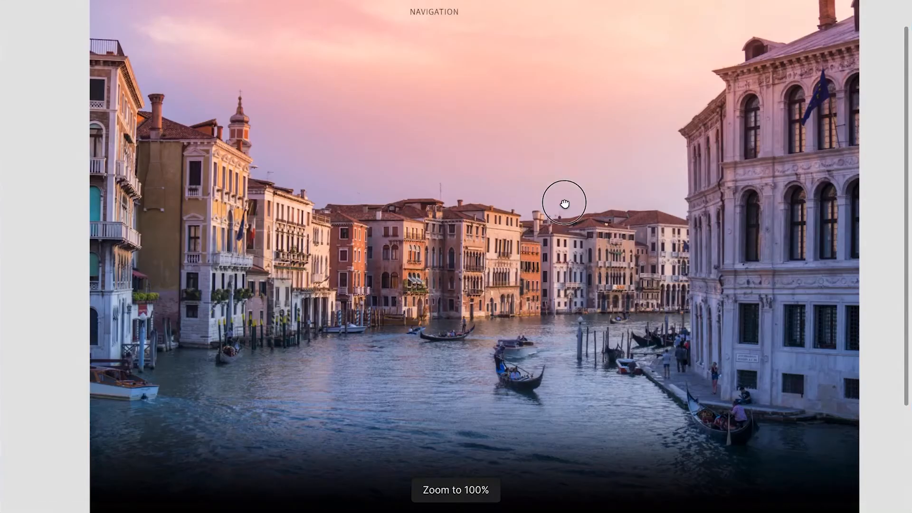
{"action": "left_click", "coordinate": [454, 121]}
{"action": "key", "text": "ctrl+backslash"}
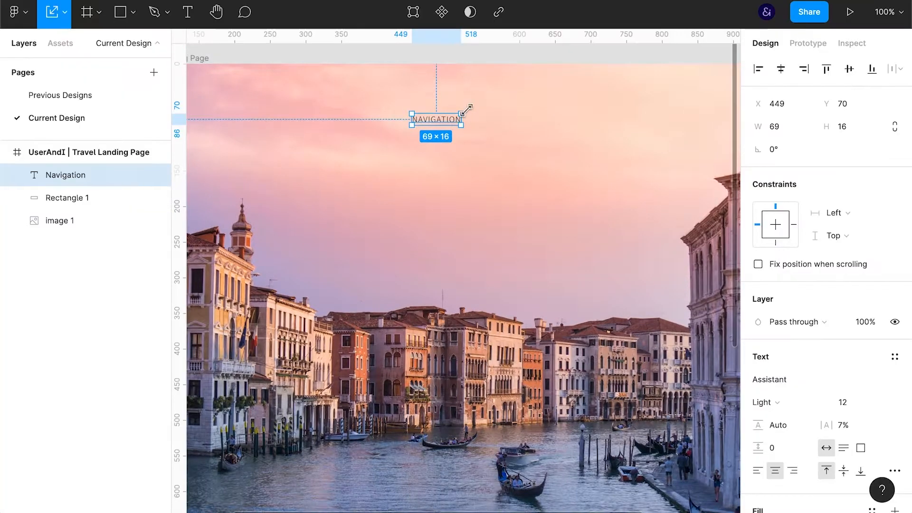
{"action": "left_click", "coordinate": [843, 402]}
{"action": "type", "text": "14"}
{"action": "key", "text": "Return"}
{"action": "key", "text": "Down"}
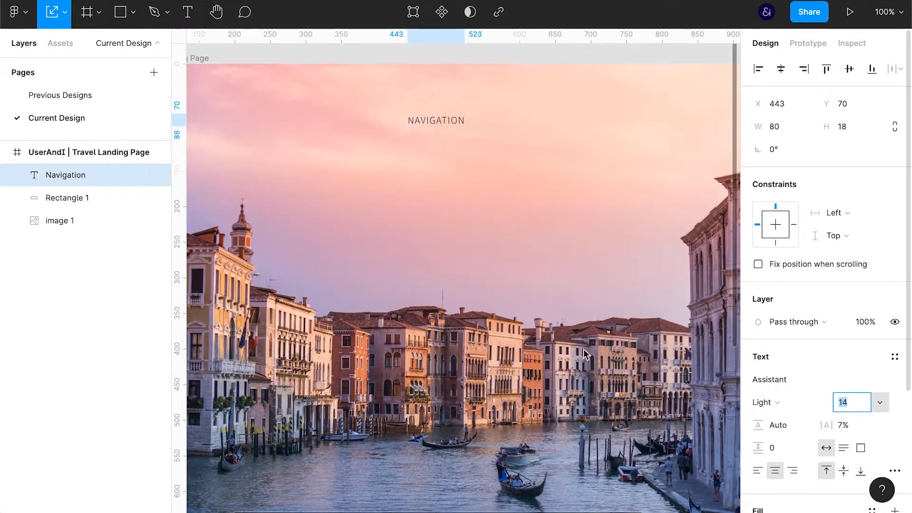
Duplicate the Navigation text beside the original with a gap of 20 and wrap both in an auto layout
{"action": "left_click", "coordinate": [438, 136]}
{"action": "left_click", "coordinate": [440, 123]}
{"action": "key", "text": "ctrl+d"}
{"action": "key", "text": "shift+Right"}
{"action": "key", "text": "shift+Right"}
{"action": "key", "text": "shift+Right"}
{"action": "key", "text": "shift+Right"}
{"action": "key", "text": "shift+Right"}
{"action": "key", "text": "shift+Right"}
{"action": "key", "text": "shift+Right"}
{"action": "key", "text": "shift+Right"}
{"action": "key", "text": "shift+Right"}
{"action": "key", "text": "shift+Right"}
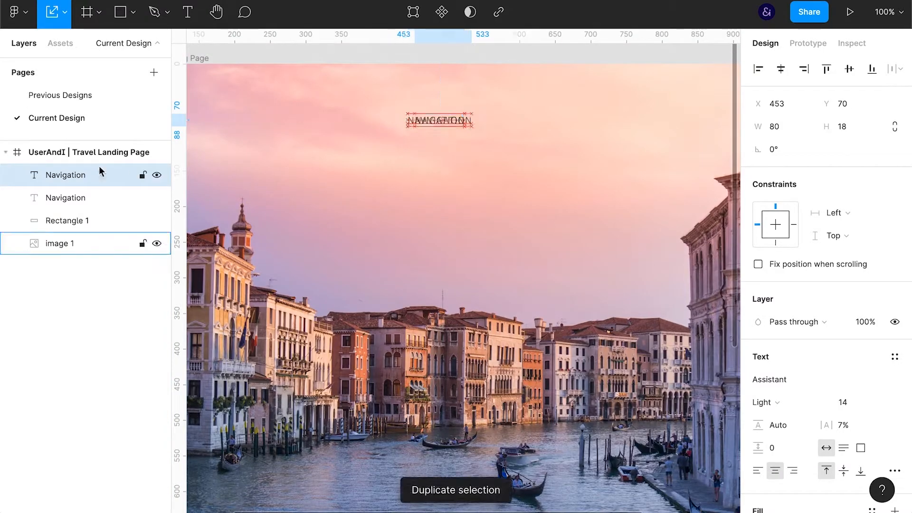
{"action": "left_click", "coordinate": [90, 196], "text": "shift"}
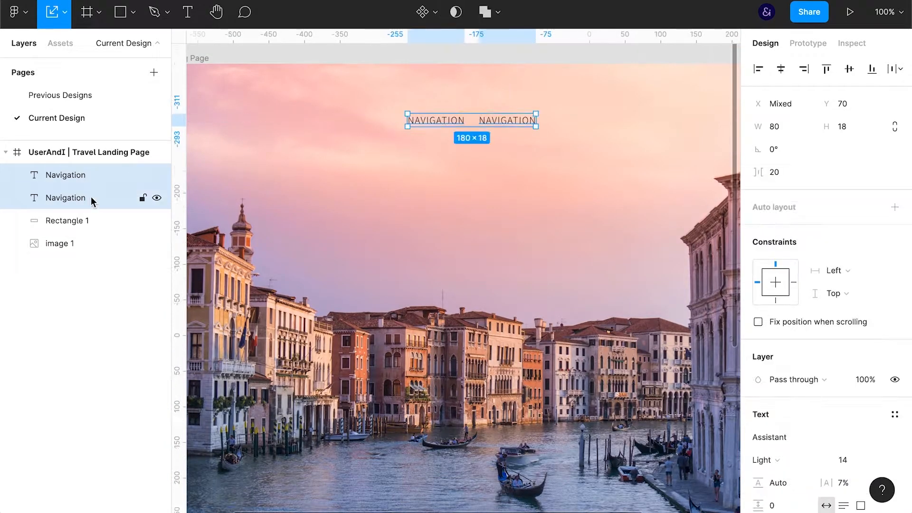
{"action": "left_click", "coordinate": [895, 206]}
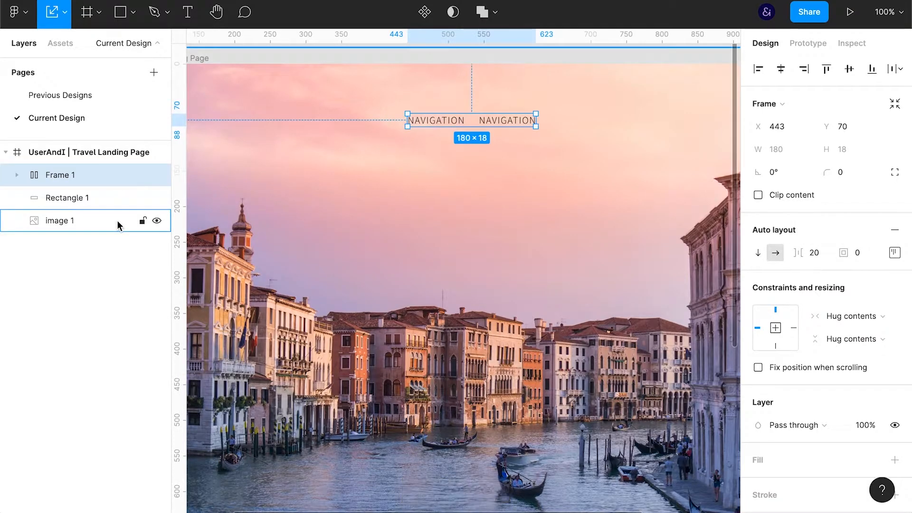
Duplicate the two-link frame and combine both copies in one horizontal auto layout
{"action": "key", "text": "ctrl+d"}
{"action": "key", "text": "ctrl+g"}
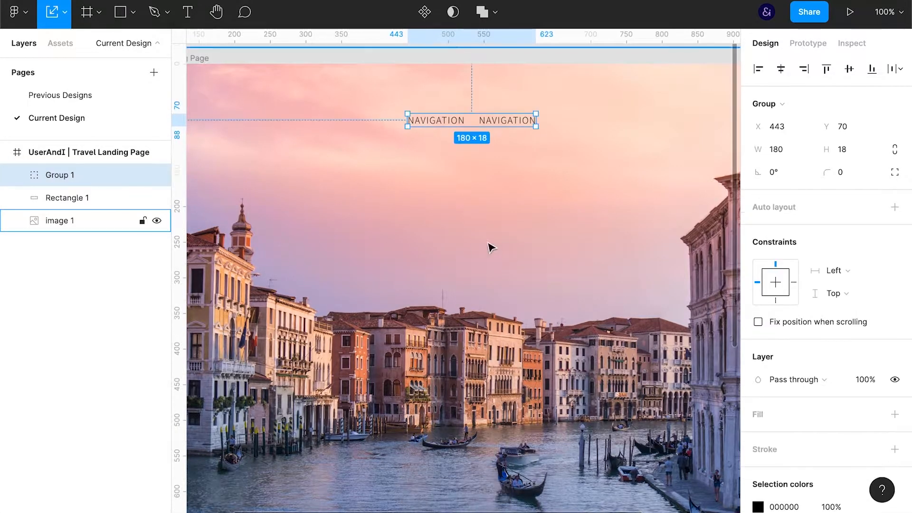
{"action": "left_click", "coordinate": [894, 207]}
{"action": "left_click", "coordinate": [776, 254]}
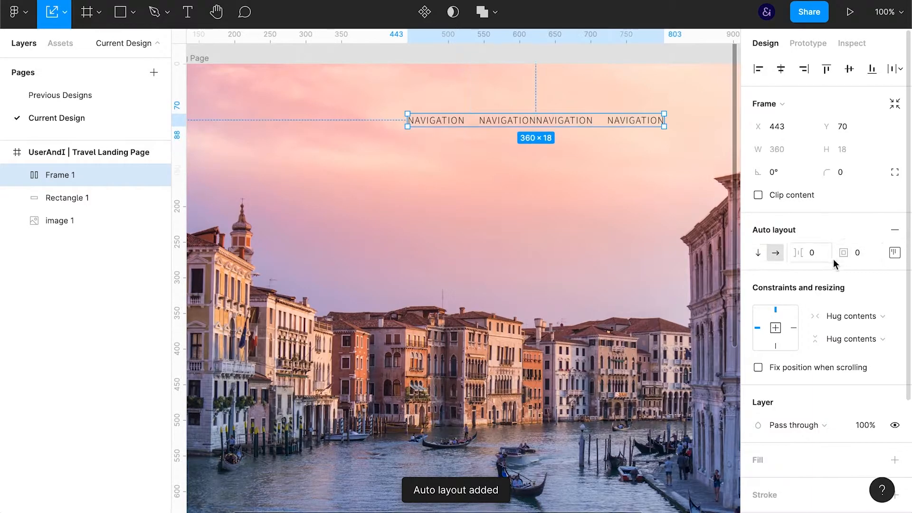
Draw a 38 × 38 circle and place it between the two link frames inside the auto layout
{"action": "key", "text": "o"}
{"action": "left_click_drag", "start_coordinate": [530, 113], "coordinate": [557, 140]}
{"action": "left_click_drag", "start_coordinate": [50, 175], "coordinate": [75, 234]}
Centre the navigation auto layout's items vertically and set the spacing between them to 20
{"action": "left_click", "coordinate": [56, 175]}
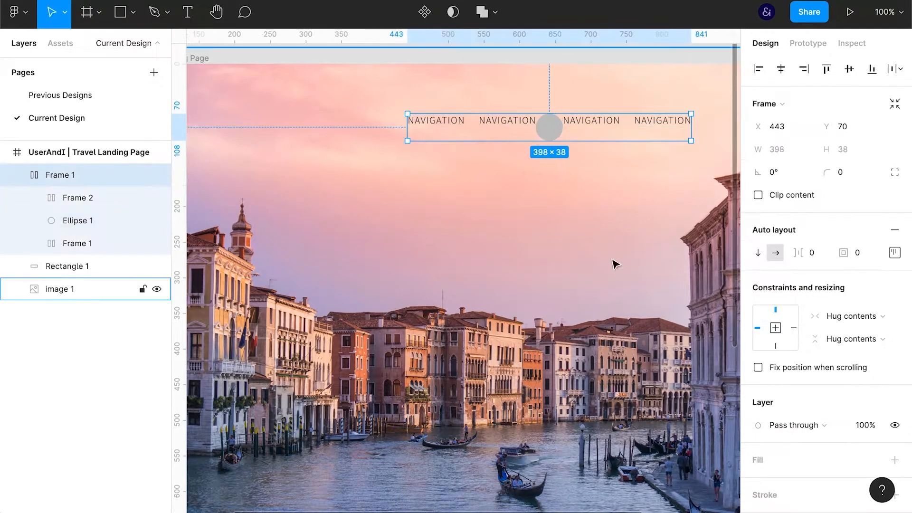
{"action": "left_click", "coordinate": [894, 252]}
{"action": "left_click", "coordinate": [814, 252]}
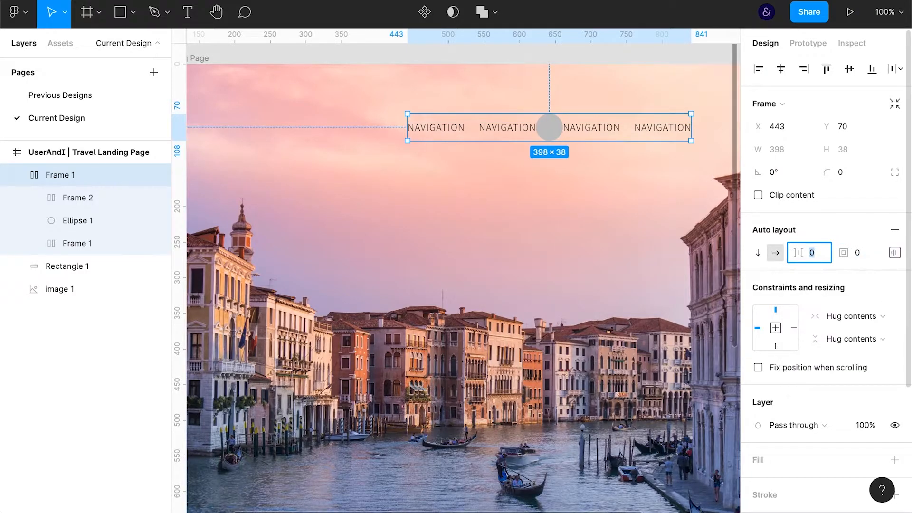
{"action": "type", "text": "20"}
{"action": "key", "text": "Return"}
Give the navigation circle a 1 px inside stroke in 000000 and remove its grey fill
{"action": "left_click", "coordinate": [67, 217]}
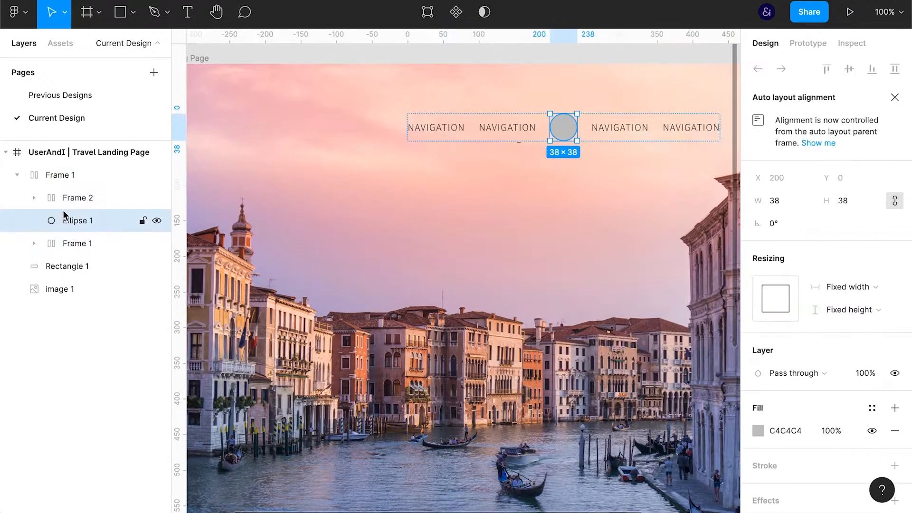
{"action": "left_click", "coordinate": [796, 472]}
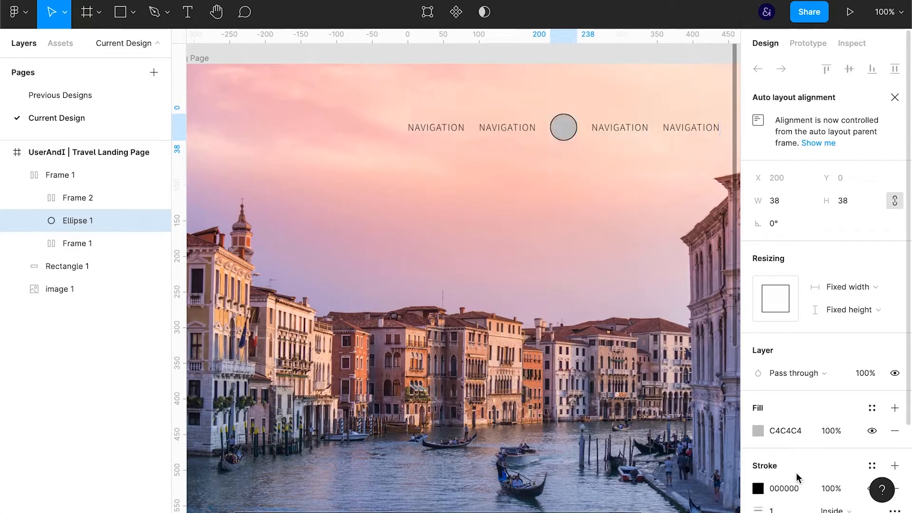
{"action": "scroll", "coordinate": [788, 428], "scroll_direction": "down", "scroll_amount": 1}
{"action": "left_click", "coordinate": [784, 379]}
{"action": "left_click", "coordinate": [894, 378]}
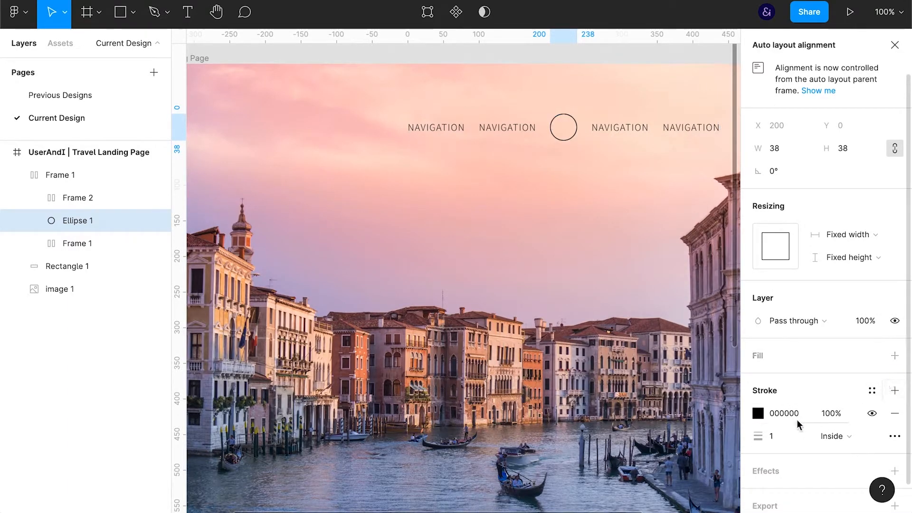
Enlarge the outlined navigation circle proportionally to a height of 42
{"action": "left_click", "coordinate": [816, 420]}
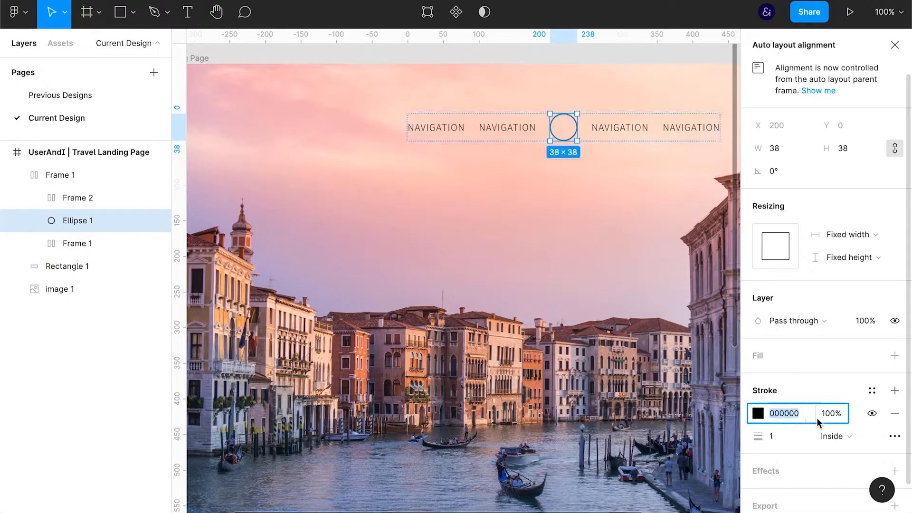
{"action": "left_click", "coordinate": [843, 148]}
{"action": "key", "text": "Up"}
{"action": "key", "text": "Up"}
{"action": "key", "text": "Up"}
{"action": "key", "text": "Up"}
Centre the navigation bar horizontally on the page at Y 29 and set its opacity to 70%
{"action": "left_click", "coordinate": [57, 175]}
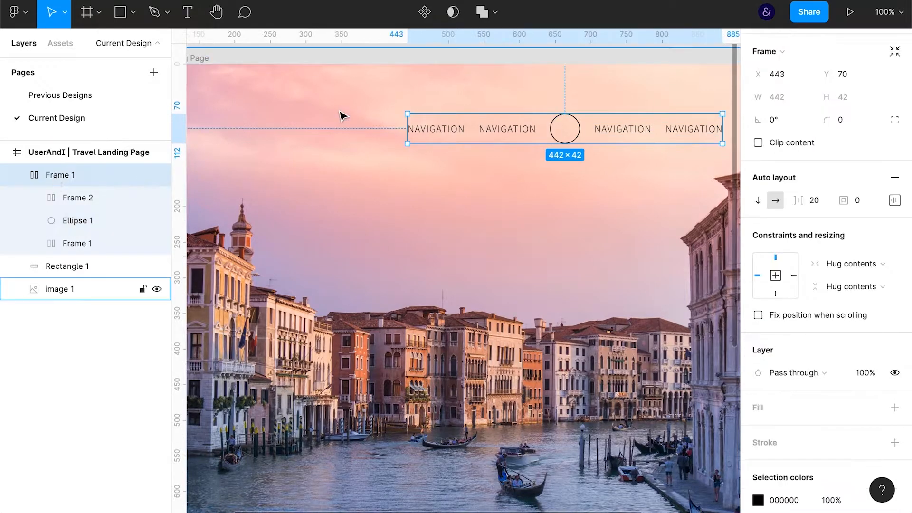
{"action": "scroll", "coordinate": [804, 187], "scroll_direction": "up", "scroll_amount": 2}
{"action": "left_click", "coordinate": [781, 69]}
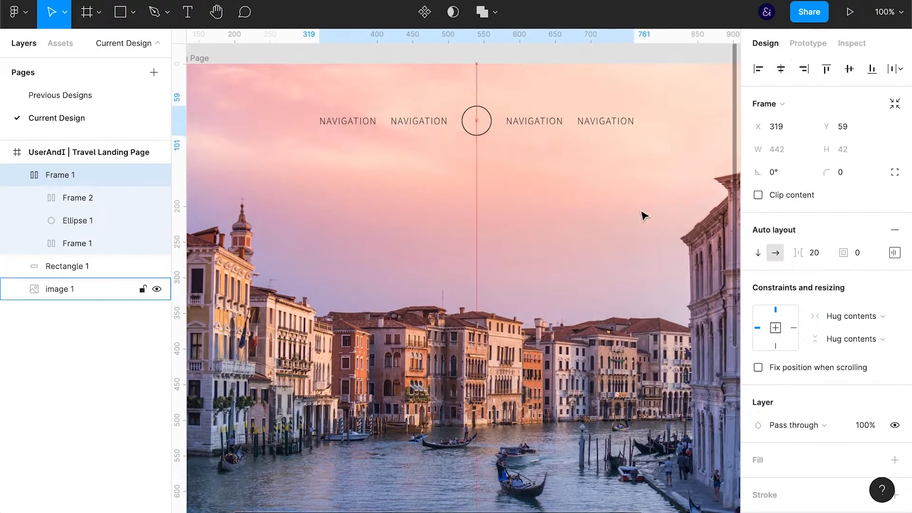
{"action": "key", "text": "Up"}
{"action": "key", "text": "Up"}
{"action": "key", "text": "Up"}
{"action": "key", "text": "Up"}
{"action": "key", "text": "Up"}
{"action": "key", "text": "Up"}
{"action": "key", "text": "Up"}
{"action": "key", "text": "Up"}
{"action": "key", "text": "Up"}
{"action": "key", "text": "Up"}
{"action": "key", "text": "Up"}
{"action": "key", "text": "Up"}
{"action": "key", "text": "Up"}
{"action": "key", "text": "Up"}
{"action": "key", "text": "Up"}
{"action": "key", "text": "Up"}
{"action": "key", "text": "Up"}
{"action": "key", "text": "Up"}
{"action": "key", "text": "Up"}
{"action": "key", "text": "Up"}
{"action": "key", "text": "8"}
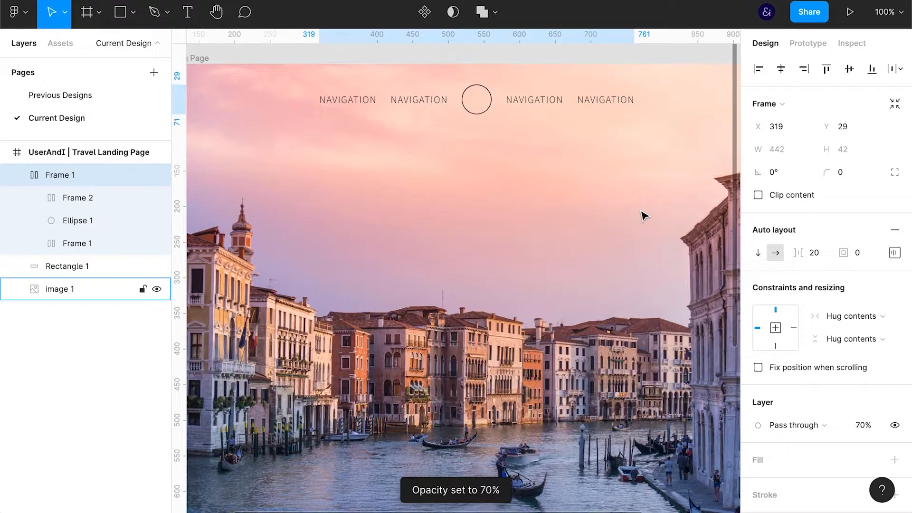
Add the text "Discover Venice" over the water above the dark fade and centre it horizontally on the page
{"action": "key", "text": "ctrl+backslash"}
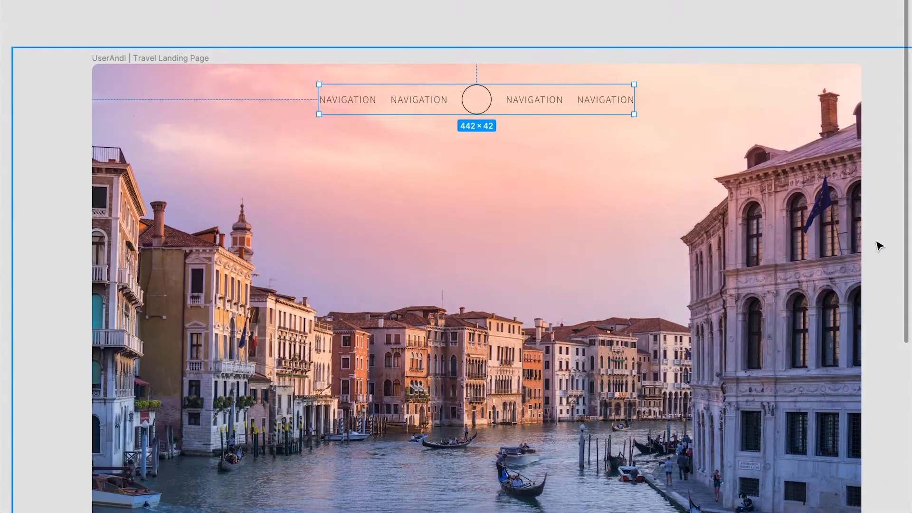
{"action": "scroll", "coordinate": [879, 246], "scroll_direction": "down", "scroll_amount": 5}
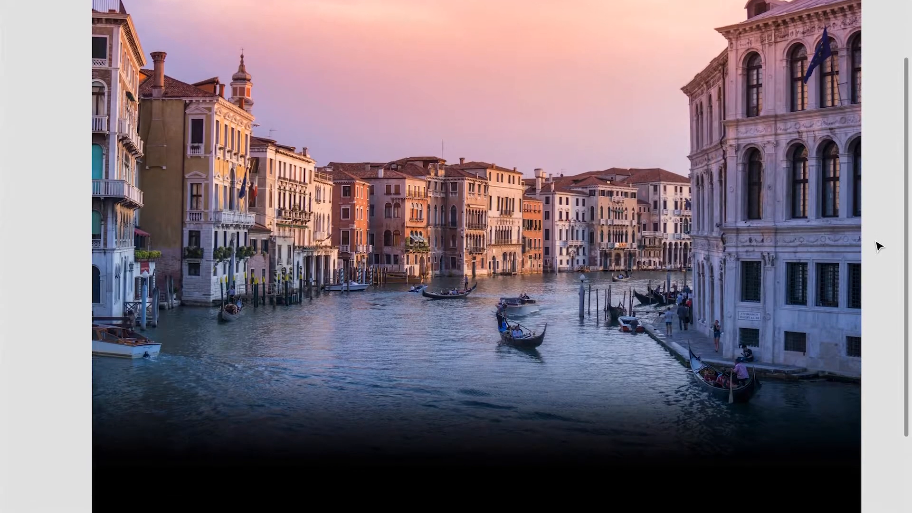
{"action": "key", "text": "t"}
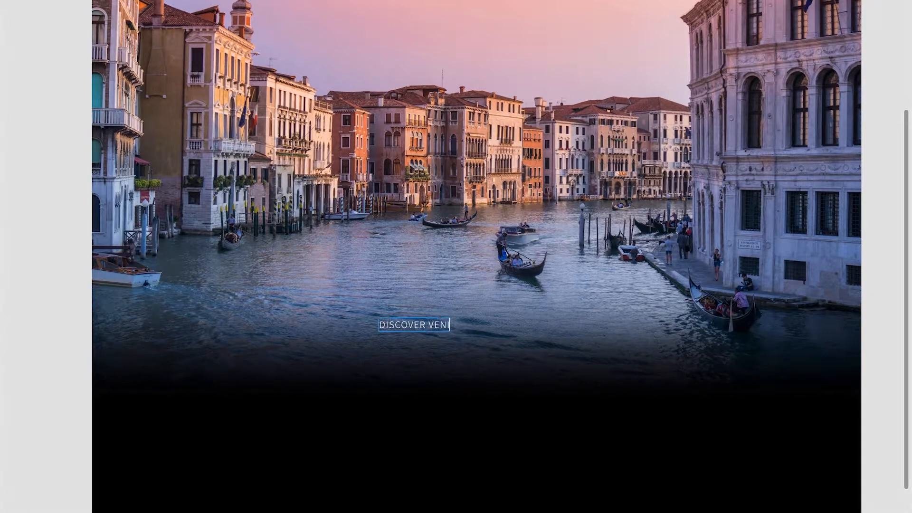
{"action": "type", "text": "CE"}
{"action": "key", "text": "Escape"}
{"action": "key", "text": "ctrl+backslash"}
{"action": "left_click", "coordinate": [780, 69]}
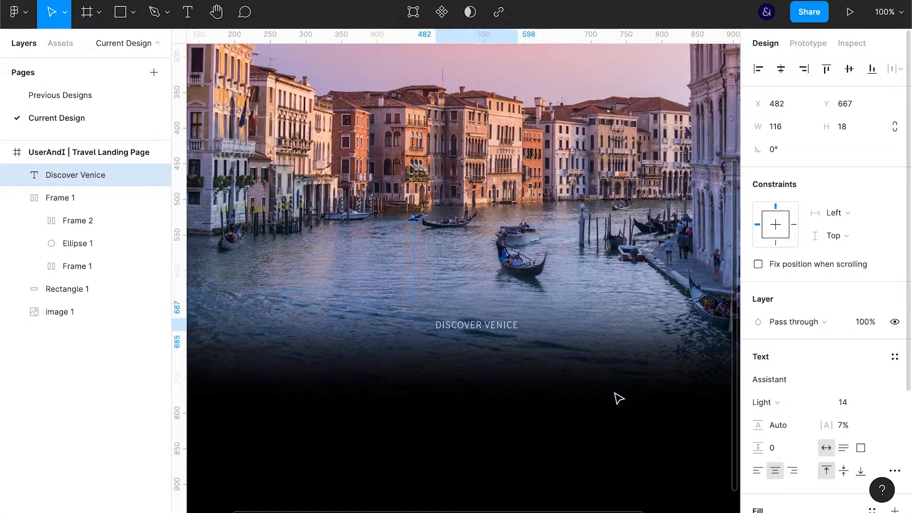
Set the Discover Venice heading's font size to 24 and its typeface to Alegreya
{"action": "left_click", "coordinate": [843, 402]}
{"action": "key", "text": "Up"}
{"action": "key", "text": "Up"}
{"action": "key", "text": "Up"}
{"action": "key", "text": "Up"}
{"action": "key", "text": "Up"}
{"action": "key", "text": "Up"}
{"action": "key", "text": "Up"}
{"action": "key", "text": "Up"}
{"action": "key", "text": "Up"}
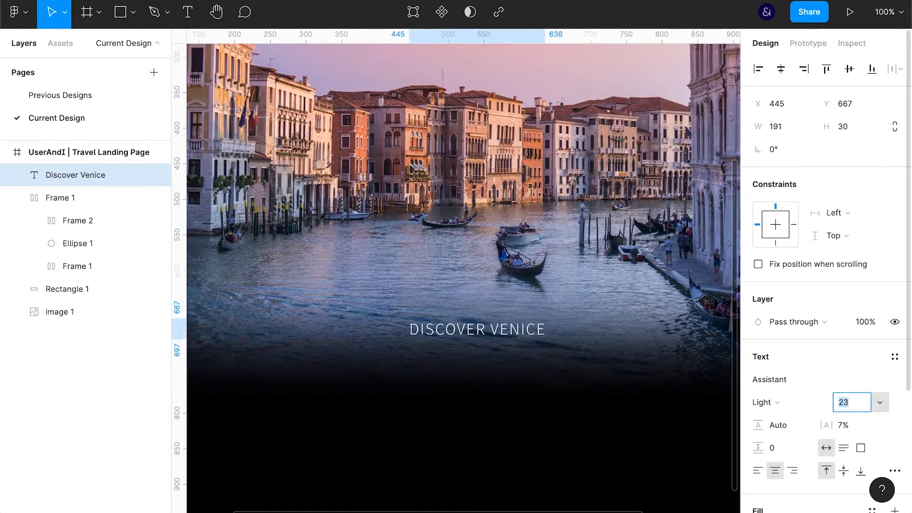
{"action": "key", "text": "Up"}
{"action": "left_click", "coordinate": [786, 380]}
{"action": "type", "text": "alegreya"}
{"action": "key", "text": "Return"}
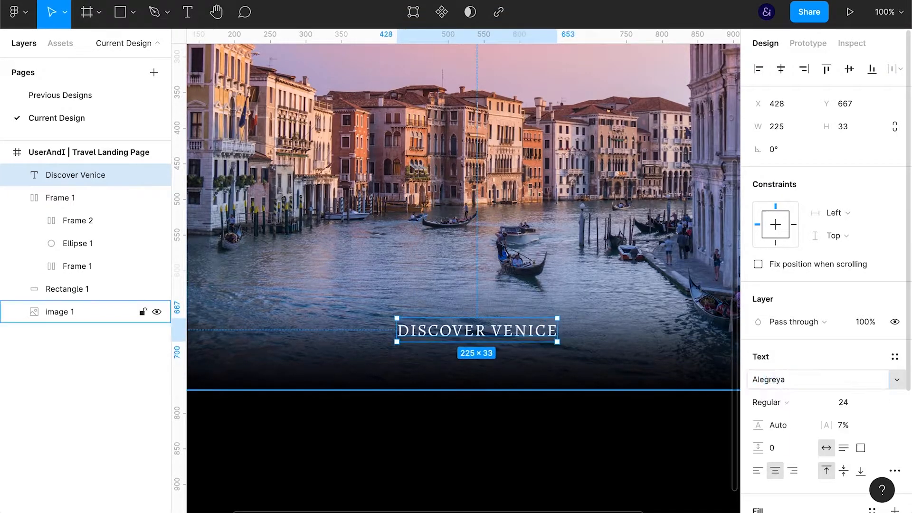
Remove the all-caps letter case from the heading so it uses its original capitalisation
{"action": "left_click", "coordinate": [787, 403]}
{"action": "left_click", "coordinate": [792, 473]}
{"action": "scroll", "coordinate": [792, 477], "scroll_direction": "down", "scroll_amount": 4}
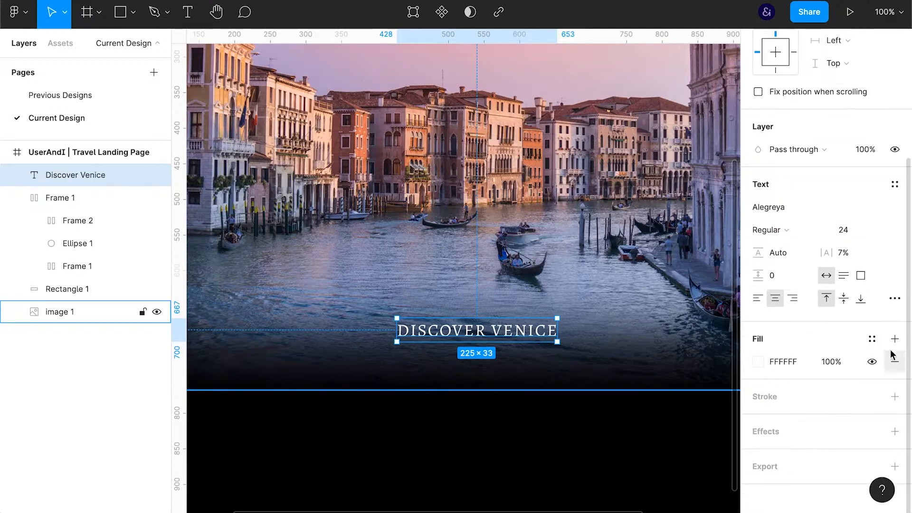
{"action": "left_click", "coordinate": [895, 299]}
{"action": "left_click", "coordinate": [638, 403]}
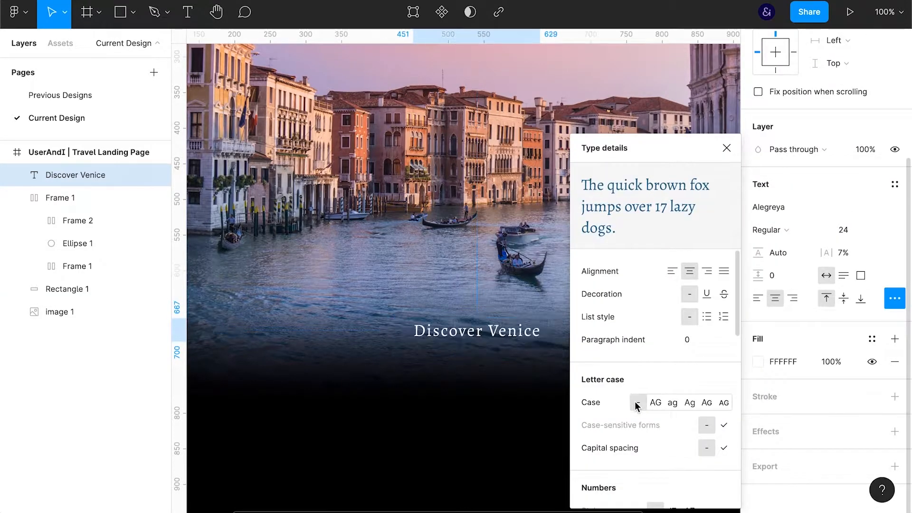
Set the heading's letter spacing to 0% and scale it up proportionally around its centre to about 266 × 57
{"action": "left_click", "coordinate": [843, 252]}
{"action": "type", "text": "0"}
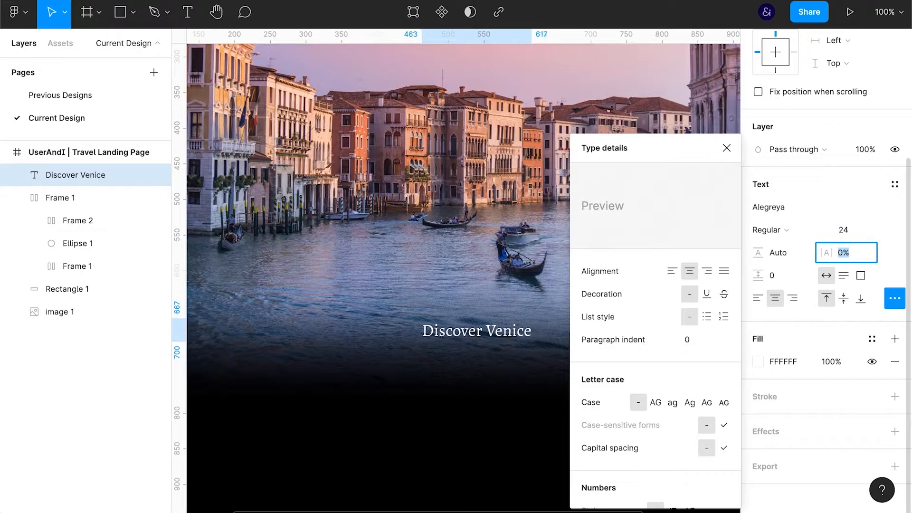
{"action": "key", "text": "Return"}
{"action": "left_click", "coordinate": [528, 330]}
{"action": "left_click_drag", "start_coordinate": [531, 318], "coordinate": [571, 309]}
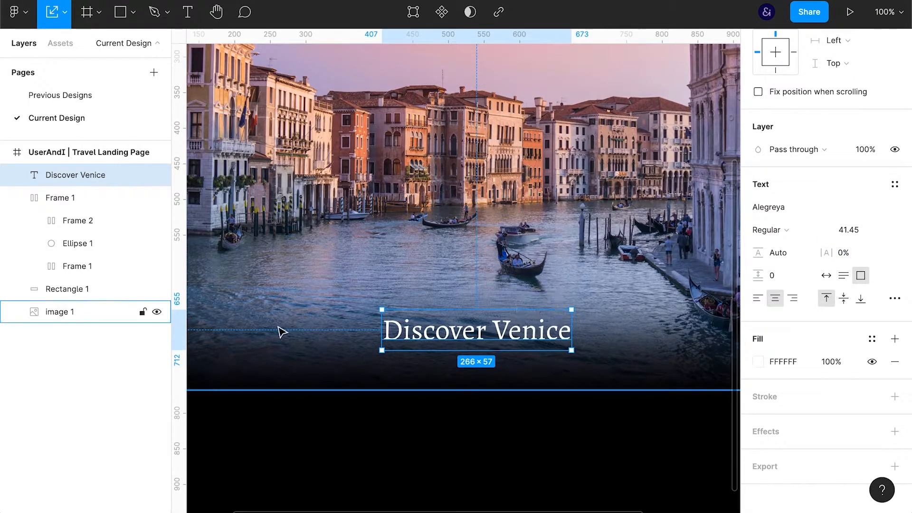
Collapse the navigation frame's layers and lock Rectangle 1 and image 1
{"action": "left_click", "coordinate": [17, 198]}
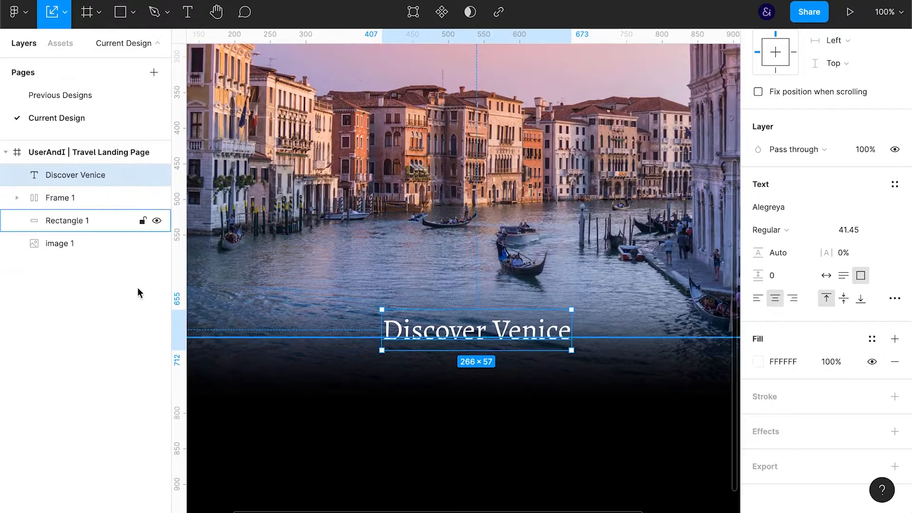
{"action": "left_click", "coordinate": [316, 424]}
{"action": "left_click", "coordinate": [308, 221], "text": "shift"}
{"action": "left_click", "coordinate": [143, 243]}
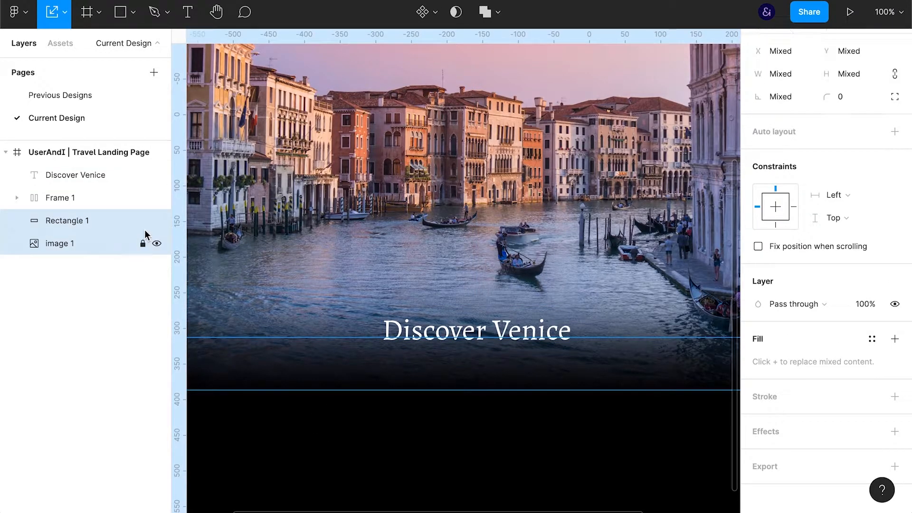
{"action": "left_click", "coordinate": [243, 261]}
Draw a horizontal line about 544 long through the heading, centred on the page, with an FFFFFF stroke and 30% opacity
{"action": "key", "text": "l"}
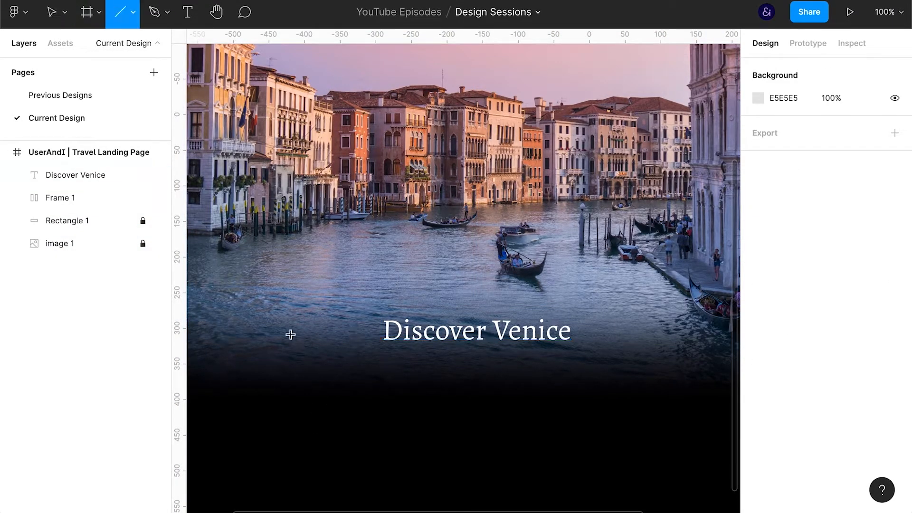
{"action": "left_click_drag", "start_coordinate": [284, 337], "coordinate": [671, 336]}
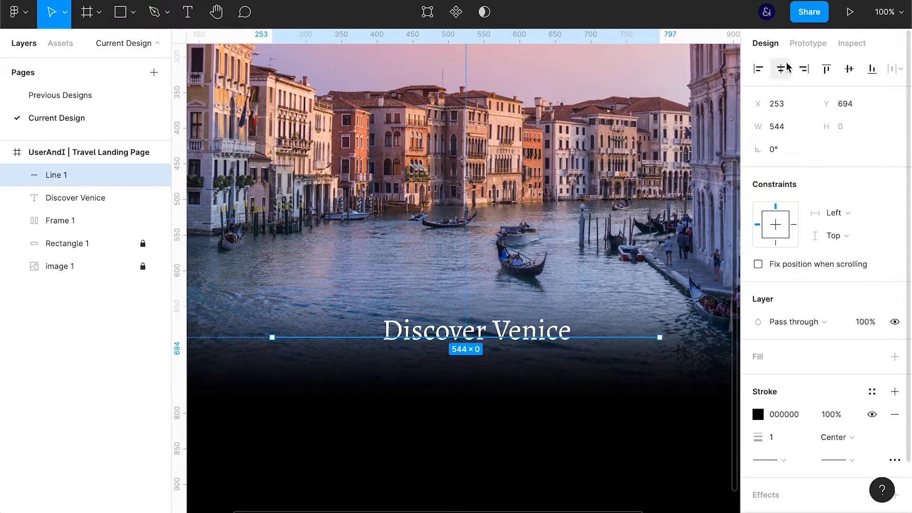
{"action": "left_click", "coordinate": [784, 415]}
{"action": "type", "text": "fff"}
{"action": "key", "text": "Return"}
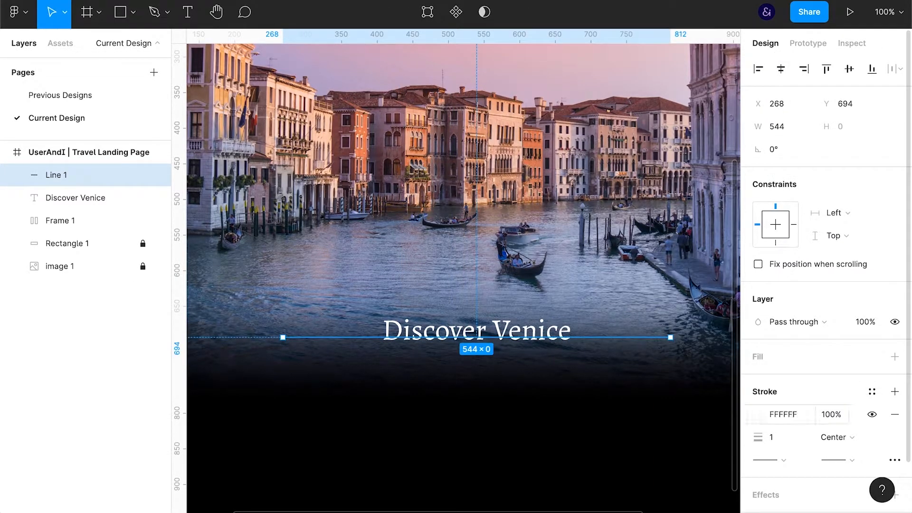
{"action": "key", "text": "7"}
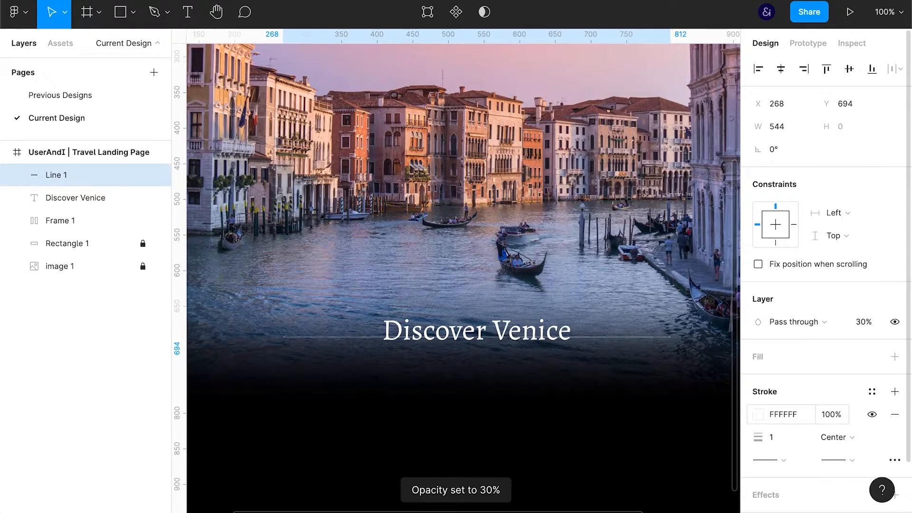
Draw a rectangle about 74 high over the heading and subtract it from the line to leave a gap around the text
{"action": "left_click", "coordinate": [441, 328]}
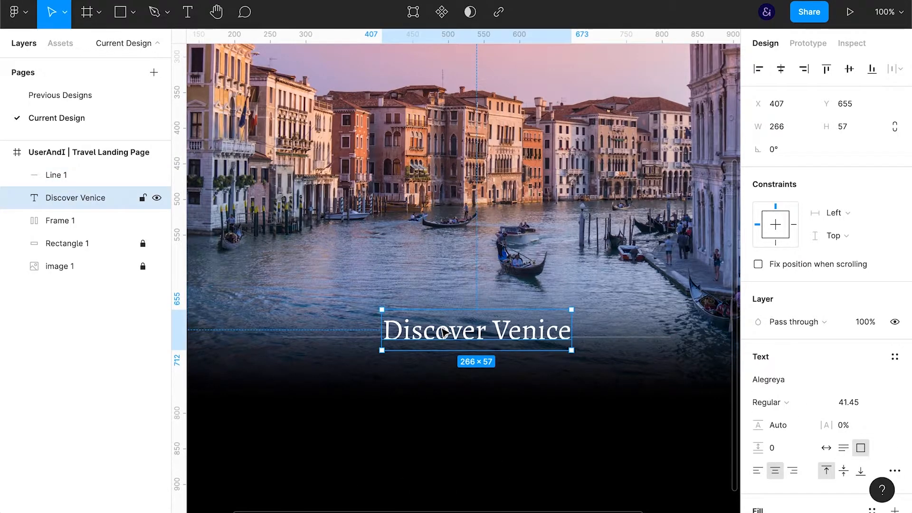
{"action": "left_click", "coordinate": [362, 338]}
{"action": "key", "text": "r"}
{"action": "left_click_drag", "start_coordinate": [368, 308], "coordinate": [580, 362]}
{"action": "left_click", "coordinate": [71, 197], "text": "shift"}
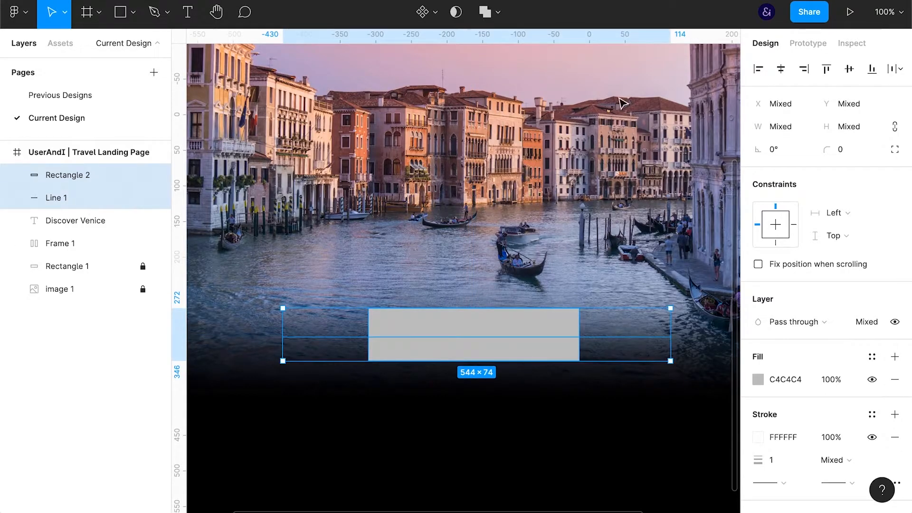
{"action": "left_click", "coordinate": [498, 14]}
{"action": "left_click", "coordinate": [511, 65]}
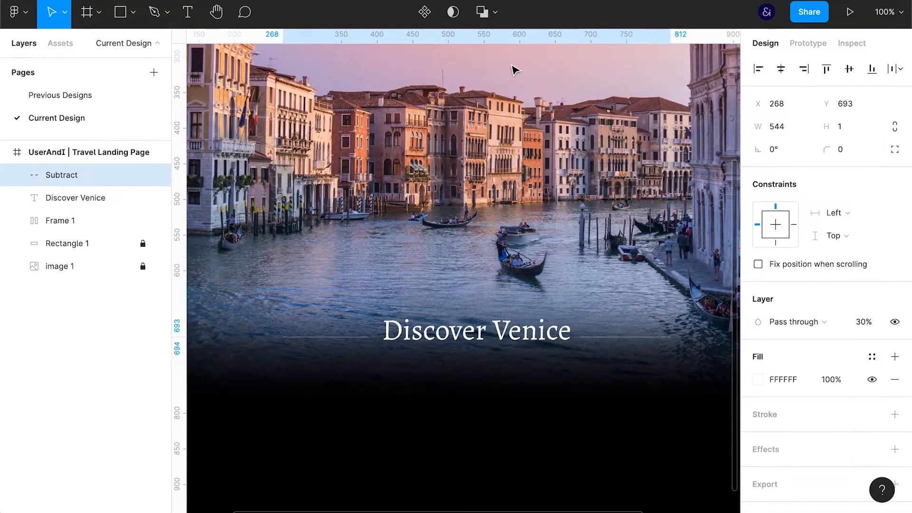
Nudge the split line up to Y 685 so it aligns with the middle of the heading
{"action": "key", "text": "shift+Up"}
{"action": "key", "text": "Down"}
{"action": "key", "text": "Down"}
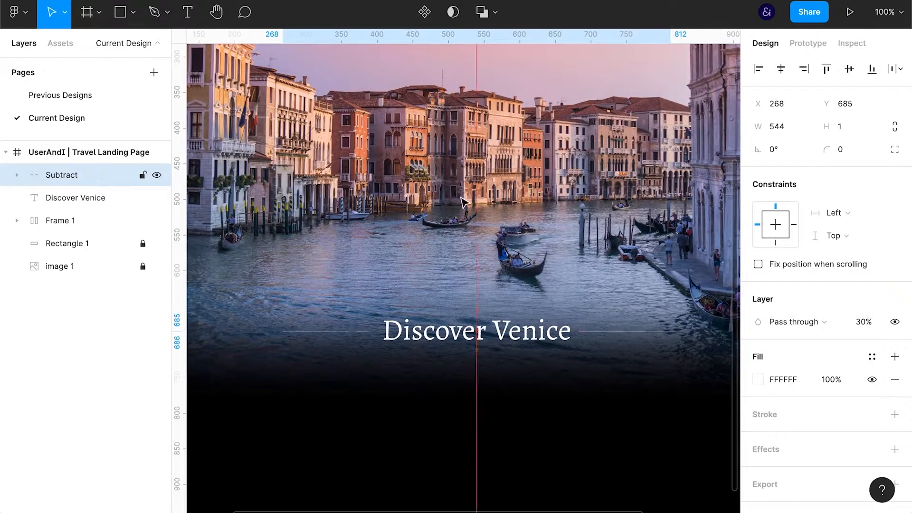
Widen the subtracted rectangle evenly on both sides to enlarge the gap between the line segments and the heading
{"action": "left_click", "coordinate": [529, 341]}
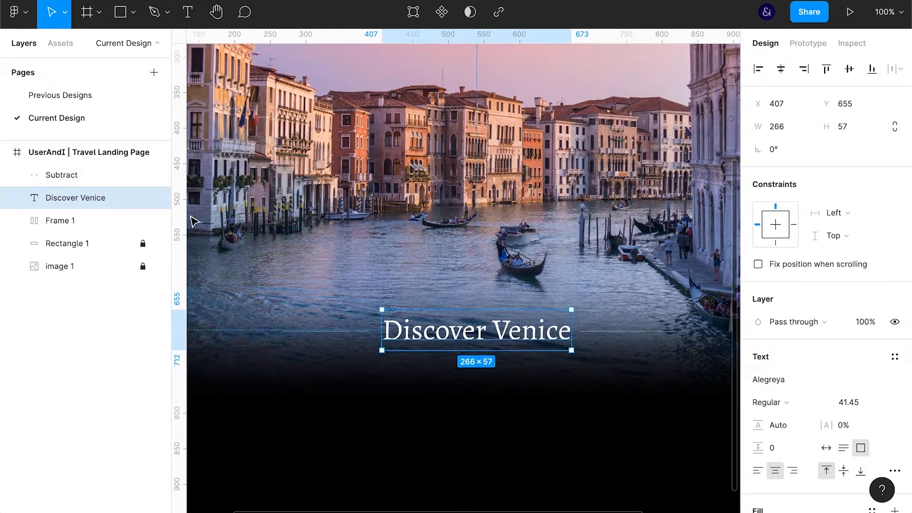
{"action": "left_click", "coordinate": [17, 175]}
{"action": "left_click", "coordinate": [86, 197]}
{"action": "left_click_drag", "start_coordinate": [580, 332], "coordinate": [597, 332]}
{"action": "left_click", "coordinate": [61, 175]}
{"action": "left_click", "coordinate": [19, 176]}
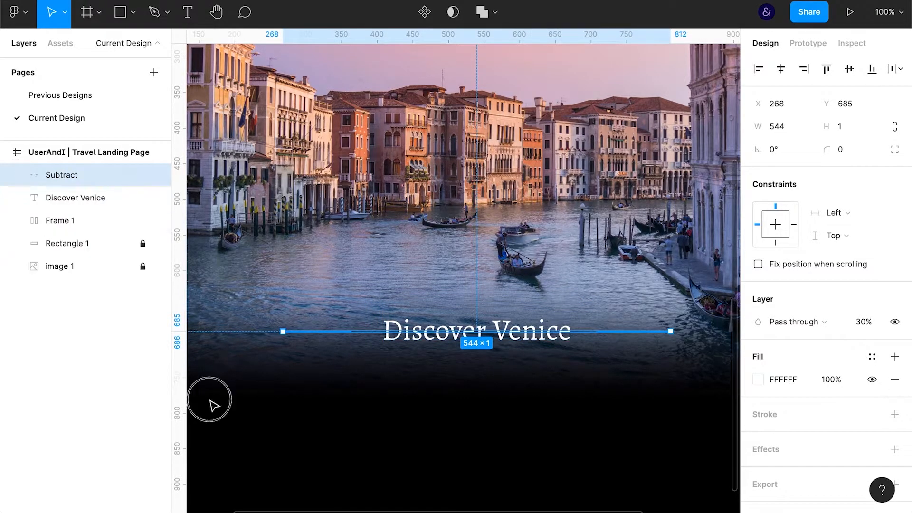
Create a text box about 451 × 69 beneath the heading and paste the "Venice is an enchanting city" paragraph into it
{"action": "left_click", "coordinate": [209, 400]}
{"action": "key", "text": "ctrl+backslash"}
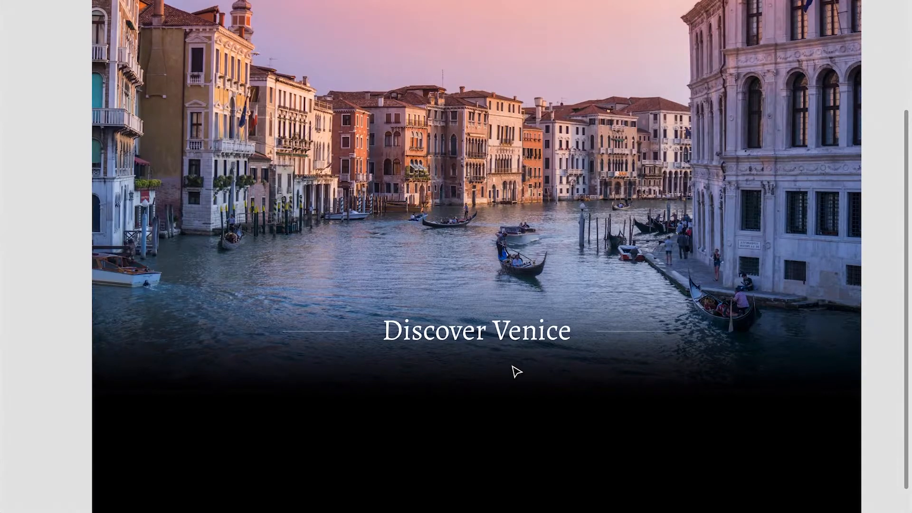
{"action": "key", "text": "shift+0"}
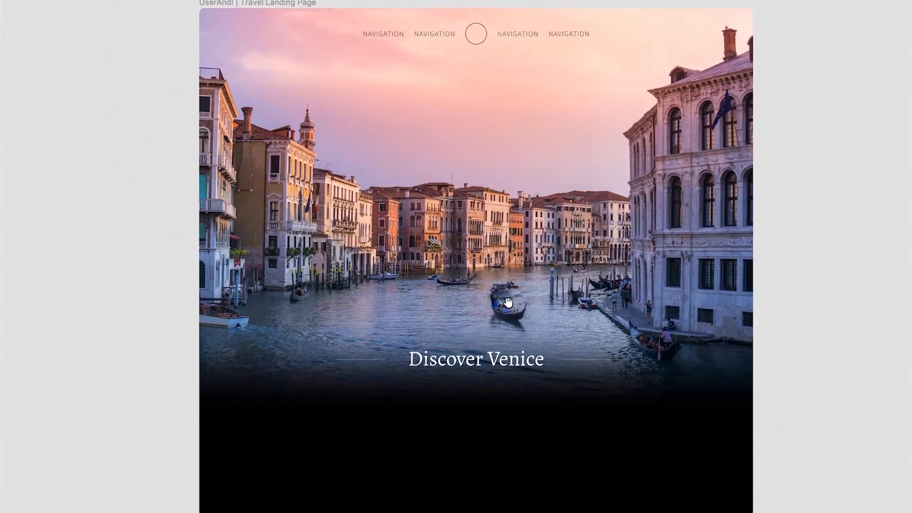
{"action": "left_click_drag", "start_coordinate": [347, 375], "coordinate": [578, 410]}
{"action": "key", "text": "ctrl+v"}
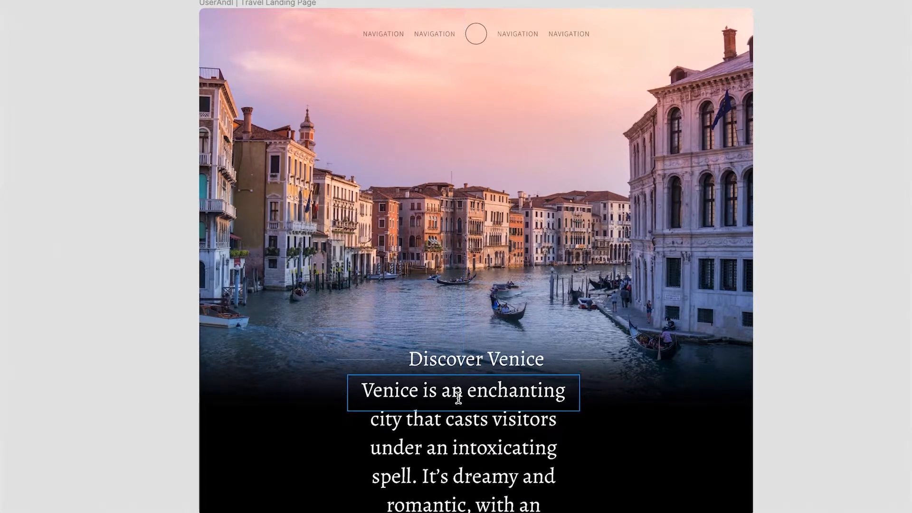
Change the pasted paragraph's typeface to Assistant Light
{"action": "key", "text": "ctrl+backslash"}
{"action": "key", "text": "Return"}
{"action": "left_click", "coordinate": [802, 379]}
{"action": "type", "text": "Assistant"}
{"action": "key", "text": "Return"}
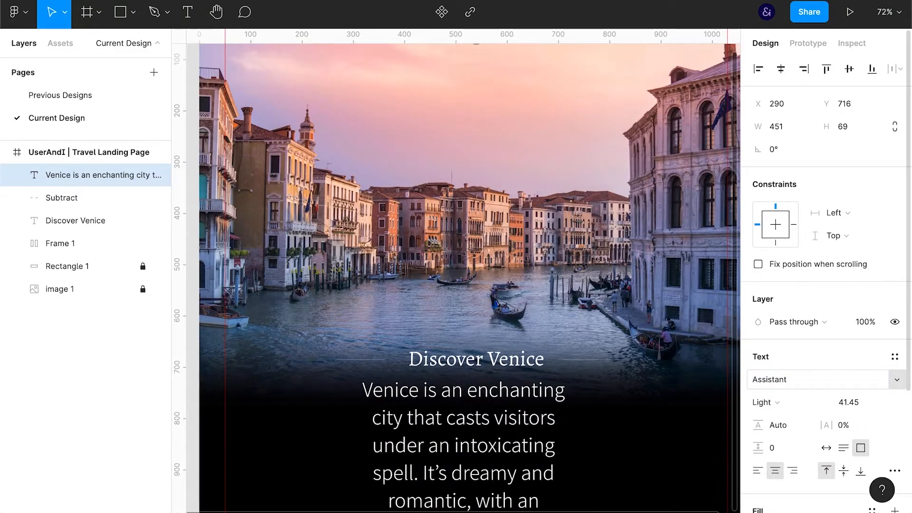
Reduce the paragraph's font size to 19.45
{"action": "left_click", "coordinate": [859, 404]}
{"action": "key", "text": "Down"}
{"action": "key", "text": "Down"}
{"action": "key", "text": "Down"}
{"action": "key", "text": "Down"}
{"action": "key", "text": "Down"}
{"action": "key", "text": "Down"}
{"action": "key", "text": "Down"}
{"action": "key", "text": "Down"}
{"action": "key", "text": "Down"}
{"action": "key", "text": "Down"}
{"action": "key", "text": "Down"}
{"action": "key", "text": "Down"}
{"action": "key", "text": "Down"}
{"action": "key", "text": "Down"}
{"action": "key", "text": "Down"}
{"action": "key", "text": "Down"}
{"action": "key", "text": "Down"}
{"action": "key", "text": "Down"}
{"action": "key", "text": "Down"}
{"action": "key", "text": "Down"}
{"action": "key", "text": "Down"}
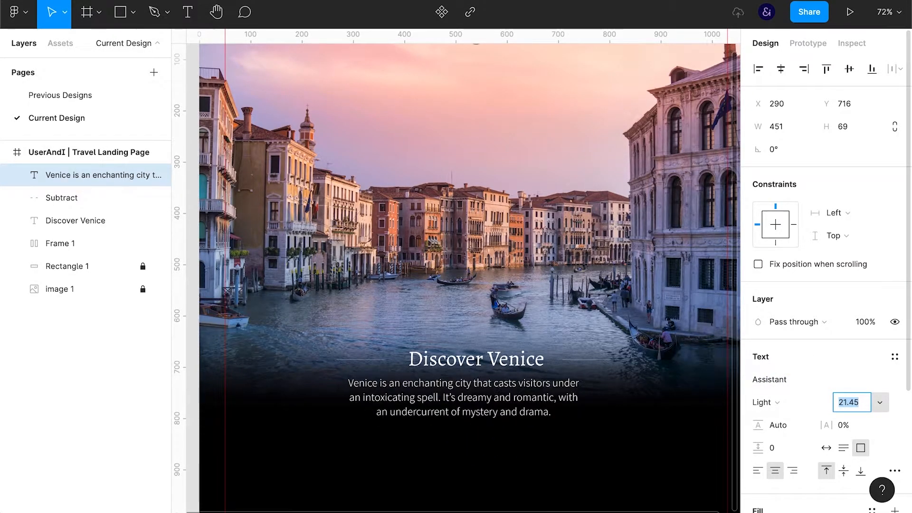
{"action": "key", "text": "Down"}
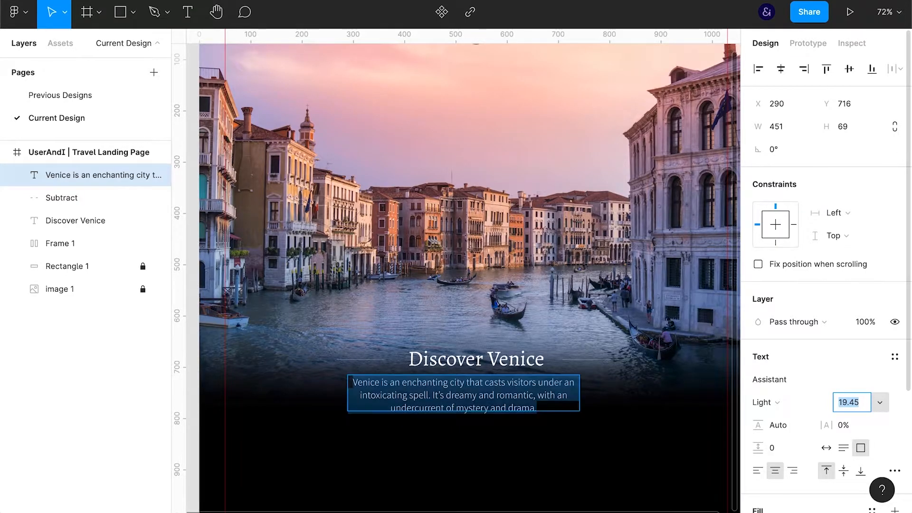
Widen the paragraph's text box to about 593 so the text fits on two lines
{"action": "key", "text": "ctrl+backslash"}
{"action": "key", "text": "shift+0"}
{"action": "left_click_drag", "start_coordinate": [642, 443], "coordinate": [679, 442]}
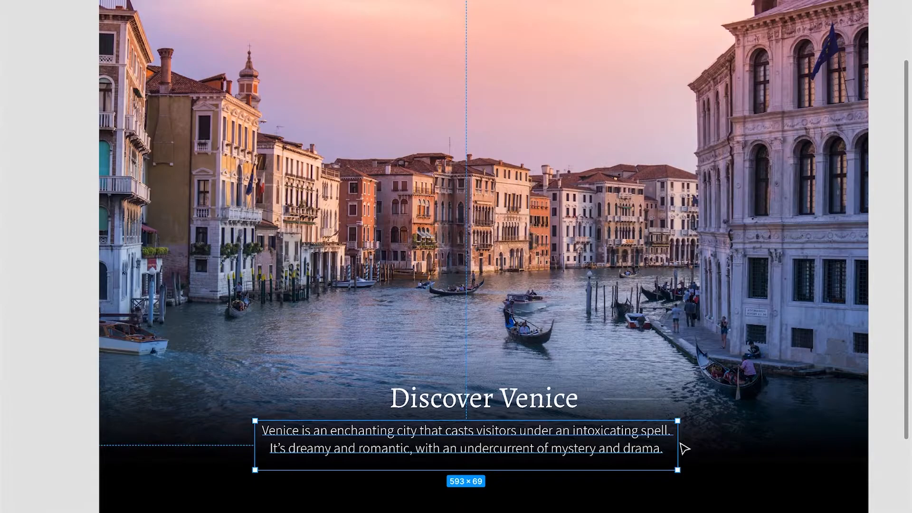
Set the paragraph's font size to 17 and move it up to Y 709, closer to the heading
{"action": "key", "text": "ctrl+backslash"}
{"action": "left_click", "coordinate": [856, 408]}
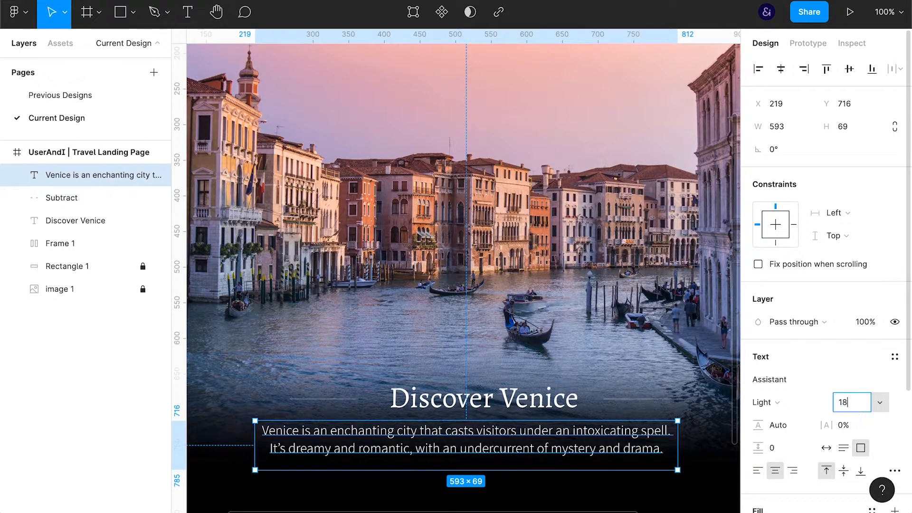
{"action": "type", "text": "18"}
{"action": "key", "text": "Return"}
{"action": "key", "text": "Down"}
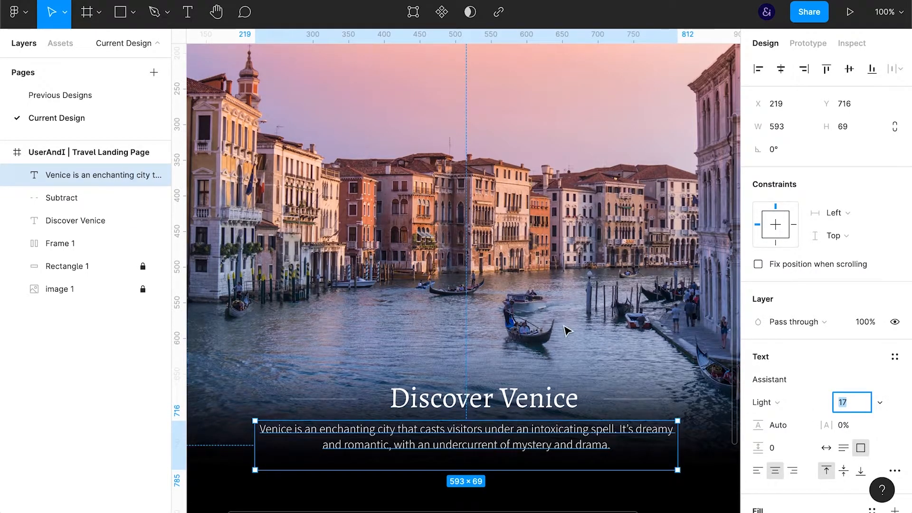
{"action": "left_click_drag", "start_coordinate": [546, 448], "coordinate": [546, 443]}
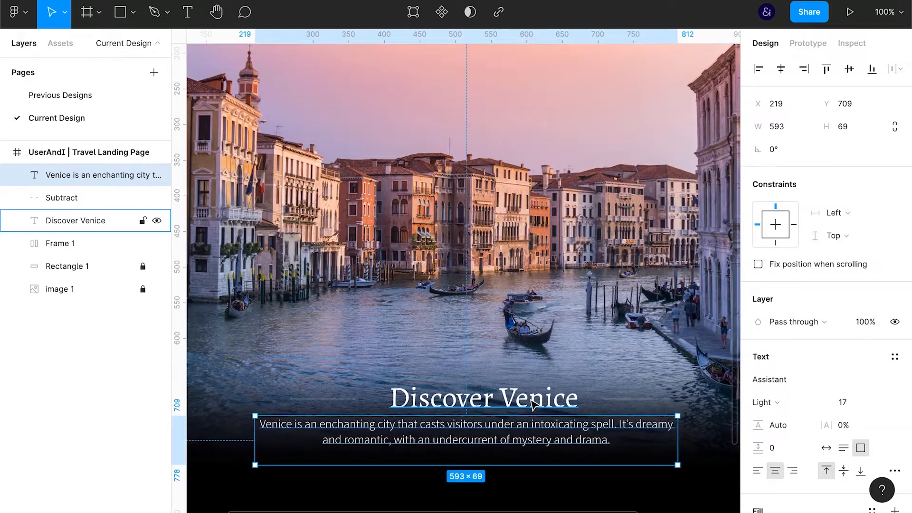
Group the Discover Venice heading with its split line
{"action": "left_click", "coordinate": [534, 399]}
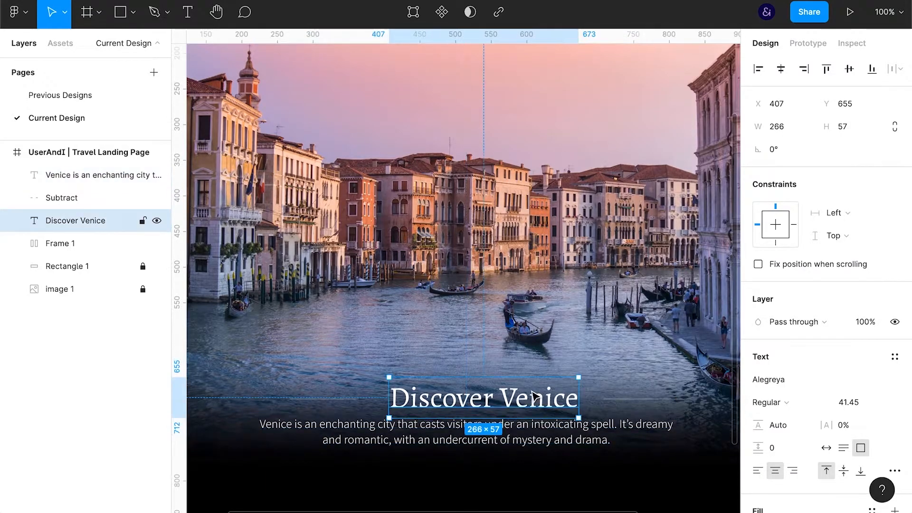
{"action": "left_click", "coordinate": [93, 198], "text": "shift"}
{"action": "key", "text": "ctrl+g"}
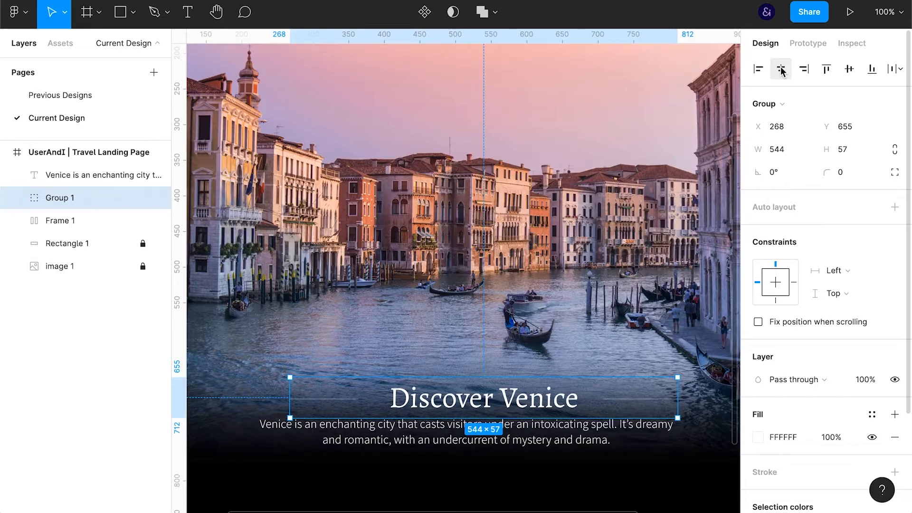
Combine the heading group and the paragraph in a vertical auto layout with centred alignment
{"action": "key", "text": "ctrl+backslash"}
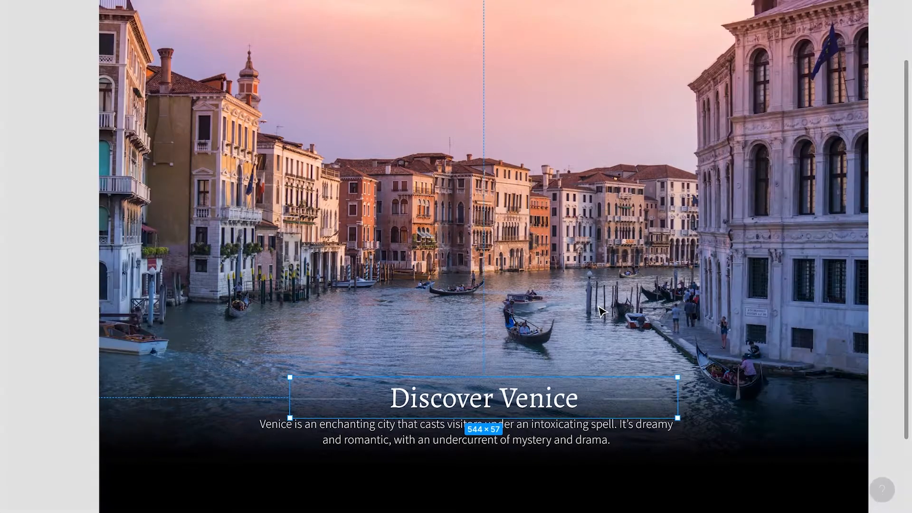
{"action": "left_click", "coordinate": [466, 460]}
{"action": "left_click", "coordinate": [492, 393], "text": "shift"}
{"action": "key", "text": "ctrl+backslash"}
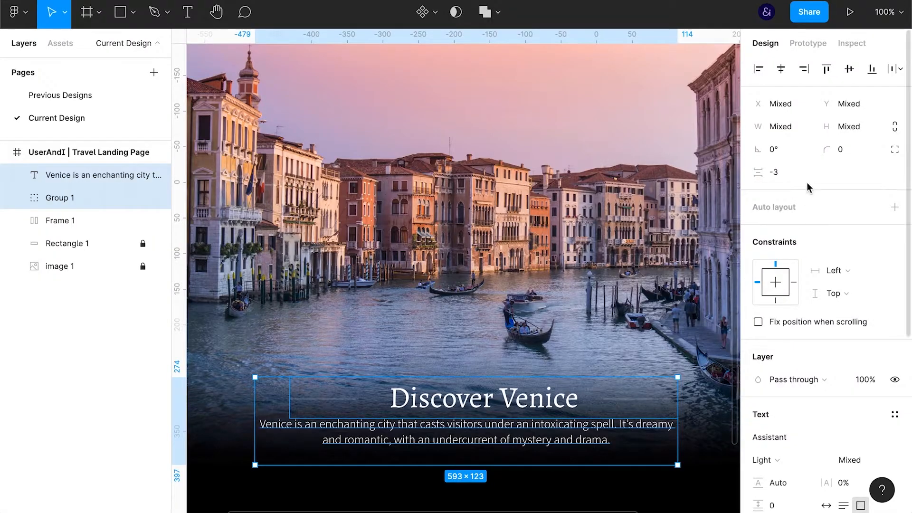
{"action": "key", "text": "ctrl+g"}
{"action": "left_click", "coordinate": [893, 231]}
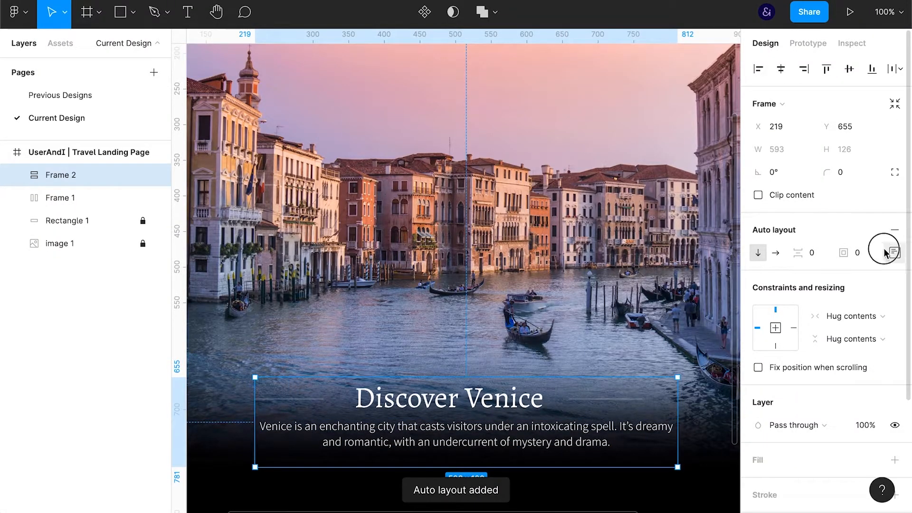
{"action": "left_click", "coordinate": [886, 252]}
{"action": "left_click", "coordinate": [842, 311]}
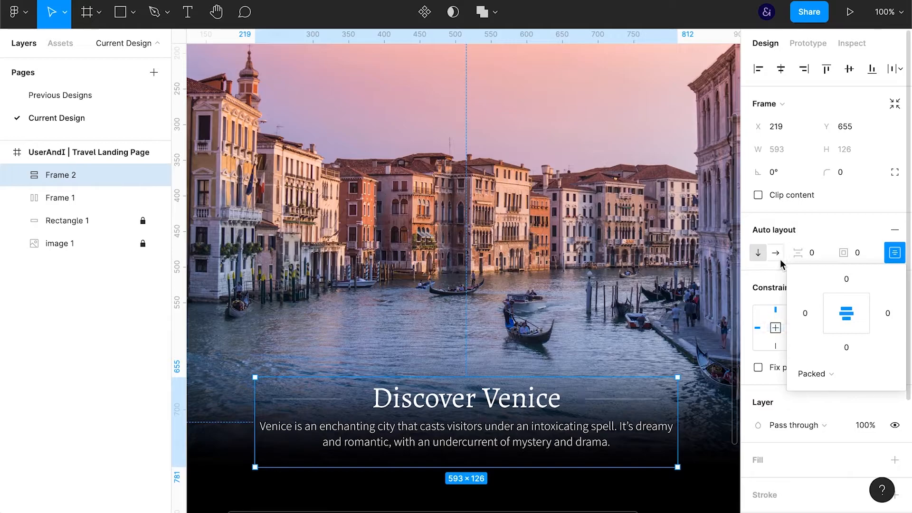
{"action": "left_click", "coordinate": [895, 252]}
{"action": "left_click", "coordinate": [821, 253]}
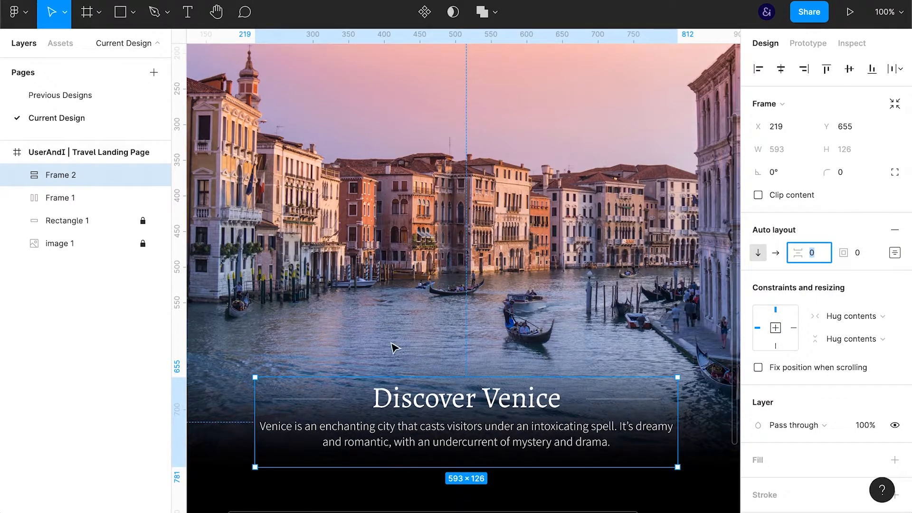
{"action": "left_click", "coordinate": [220, 393]}
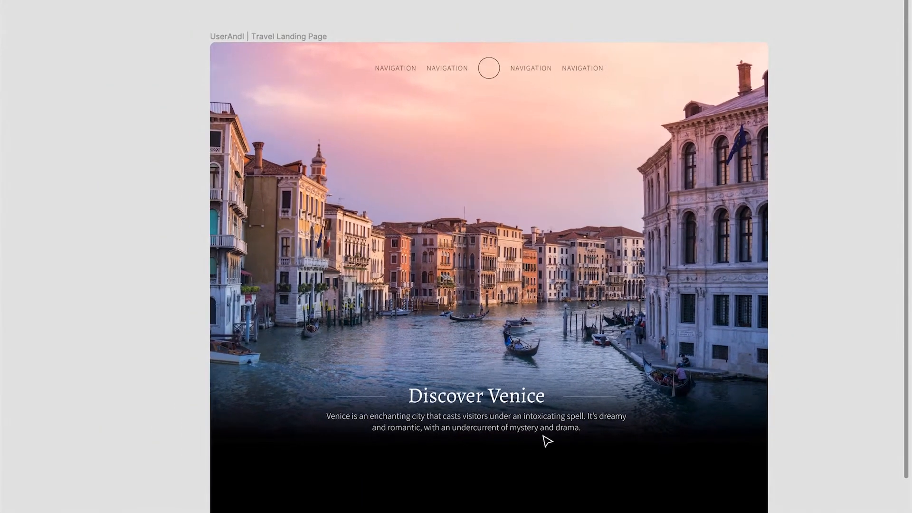
Set the opacity of the split line beside the Discover Venice heading to 70%
{"action": "left_click", "coordinate": [544, 384]}
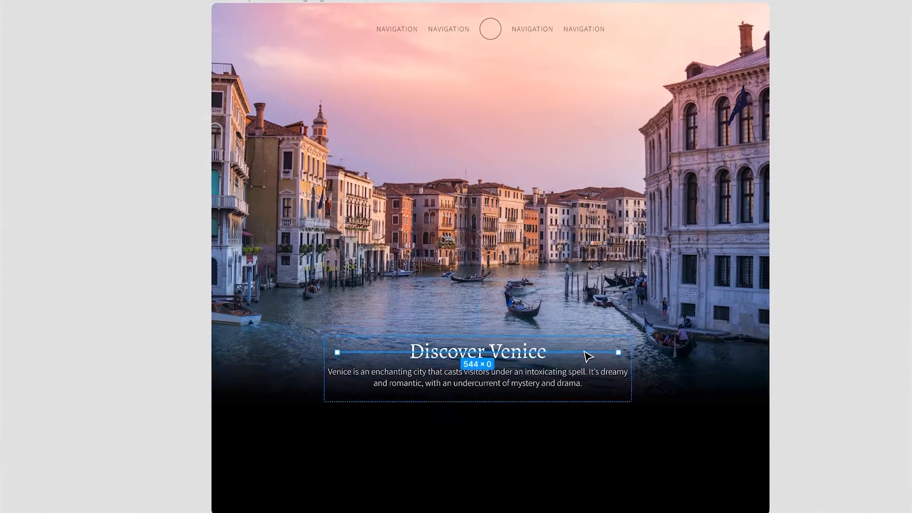
{"action": "key", "text": "7"}
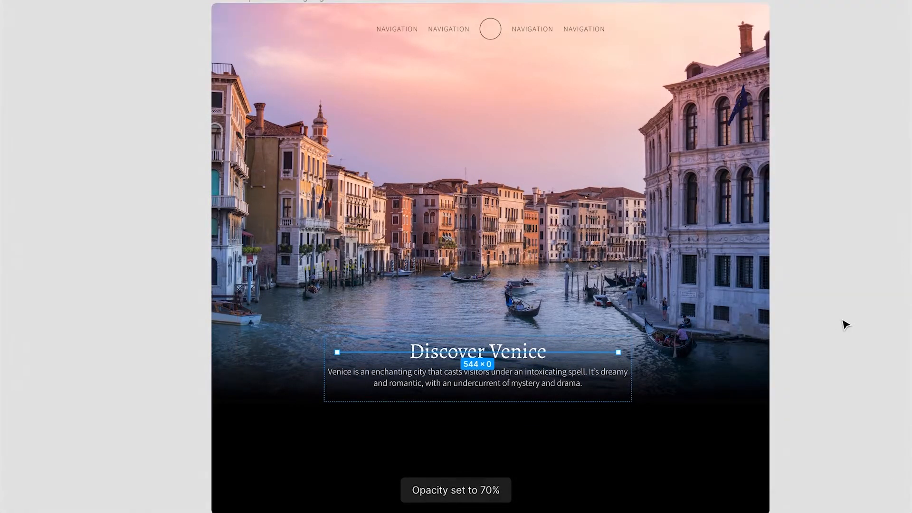
{"action": "left_click", "coordinate": [814, 307]}
{"action": "scroll", "coordinate": [814, 307], "scroll_direction": "up", "scroll_amount": 1}
{"action": "scroll", "coordinate": [815, 308], "scroll_direction": "down", "scroll_amount": 1}
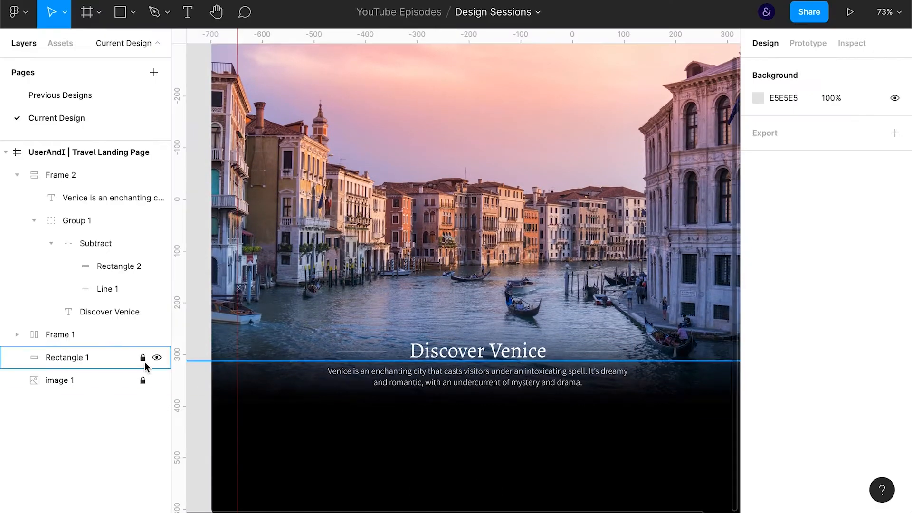
Unlock the blurred black rectangle behind the text, raise it to Y 674, and lock it again
{"action": "left_click", "coordinate": [340, 450]}
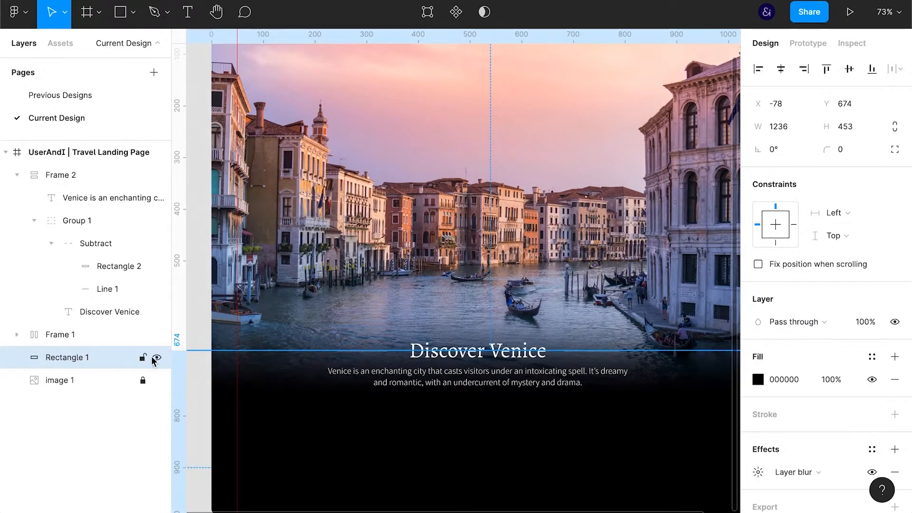
{"action": "key", "text": "ctrl+backslash"}
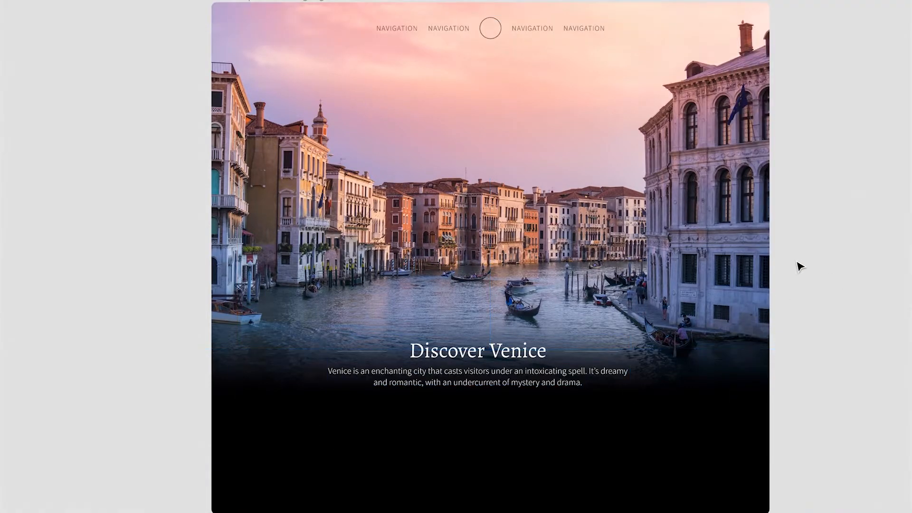
{"action": "key", "text": "shift+0"}
{"action": "scroll", "coordinate": [643, 278], "scroll_direction": "up", "scroll_amount": 3}
{"action": "left_click_drag", "start_coordinate": [643, 279], "coordinate": [608, 264]}
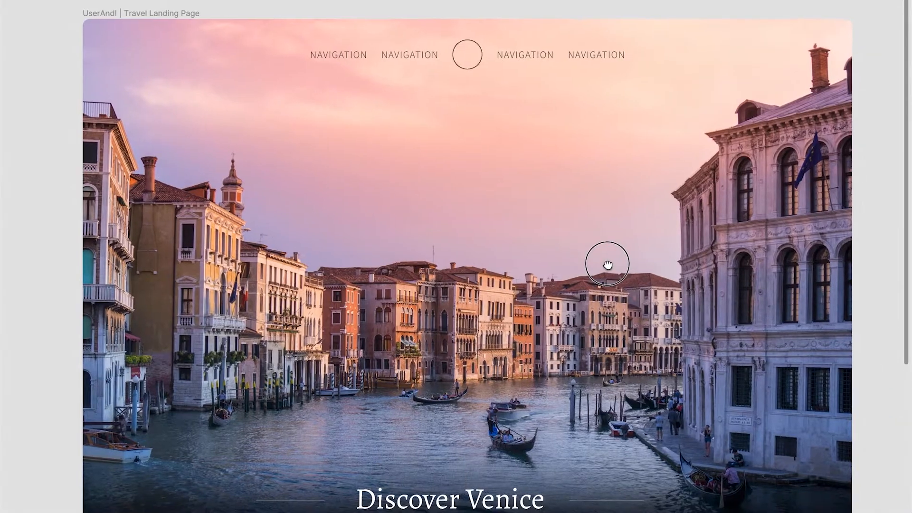
{"action": "scroll", "coordinate": [546, 272], "scroll_direction": "down", "scroll_amount": 6}
{"action": "scroll", "coordinate": [546, 272], "scroll_direction": "up", "scroll_amount": 1}
{"action": "key", "text": "ctrl+backslash"}
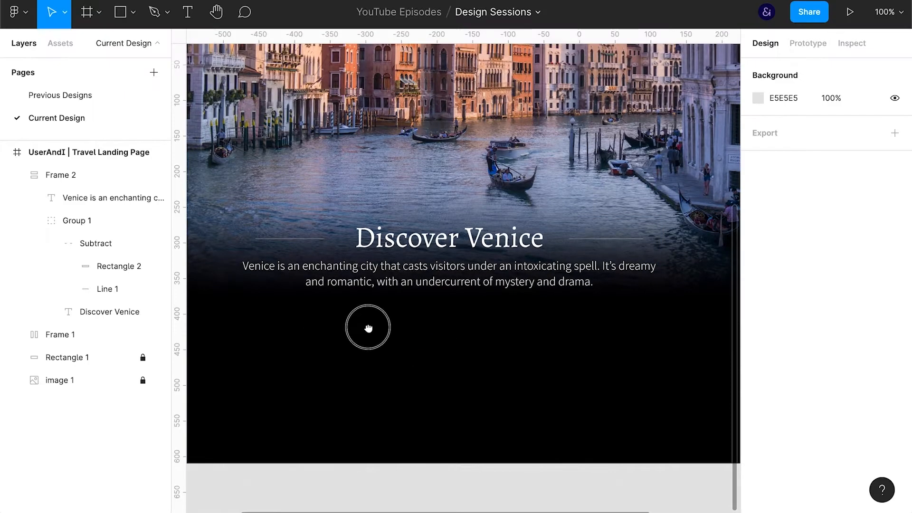
Draw a rectangle about 139 × 153 at the page's left margin, below the intro paragraph
{"action": "left_click_drag", "start_coordinate": [361, 329], "coordinate": [454, 306]}
{"action": "left_click", "coordinate": [18, 175]}
{"action": "key", "text": "r"}
{"action": "left_click_drag", "start_coordinate": [210, 282], "coordinate": [309, 390]}
Add a text layer reading "find out more" below the grey rectangle
{"action": "key", "text": "t"}
{"action": "left_click", "coordinate": [226, 405]}
{"action": "type", "text": "find ou"}
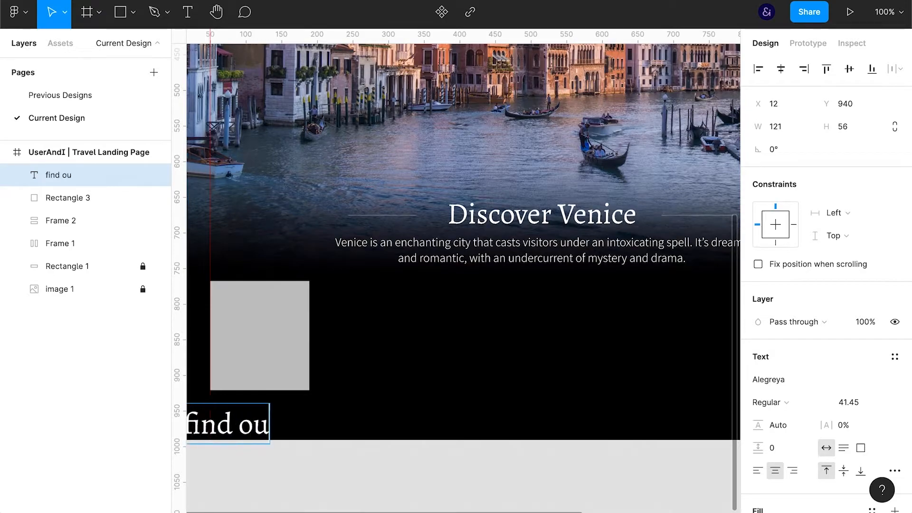
{"action": "type", "text": "t more"}
{"action": "key", "text": "Escape"}
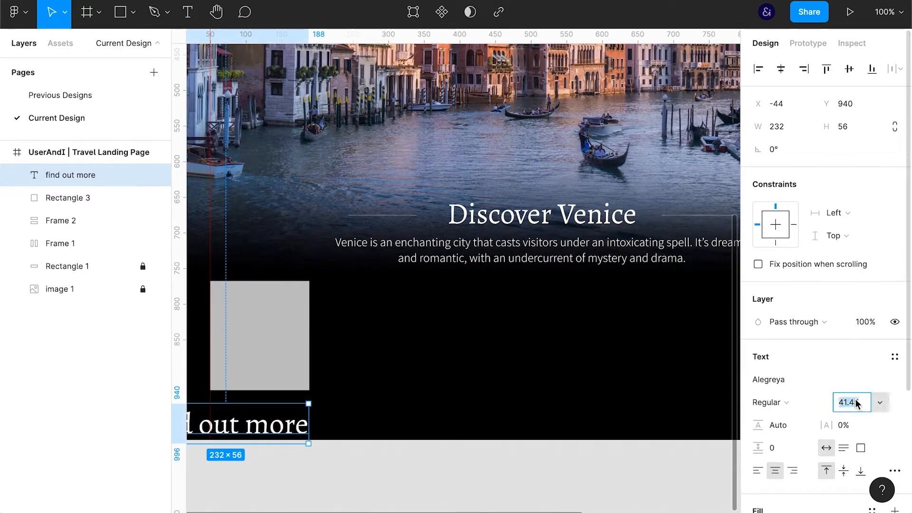
Set the "find out more" text's font size to 14.45
{"action": "left_click", "coordinate": [855, 400]}
{"action": "key", "text": "shift+Down"}
{"action": "key", "text": "shift+Down"}
{"action": "key", "text": "shift+Down"}
{"action": "key", "text": "Up"}
{"action": "key", "text": "Up"}
{"action": "key", "text": "Up"}
Move "find out more" just below the grey rectangle and centre the two horizontally
{"action": "left_click_drag", "start_coordinate": [245, 413], "coordinate": [275, 406]}
{"action": "left_click", "coordinate": [283, 363], "text": "shift"}
{"action": "left_click", "coordinate": [782, 70]}
{"action": "left_click", "coordinate": [517, 488]}
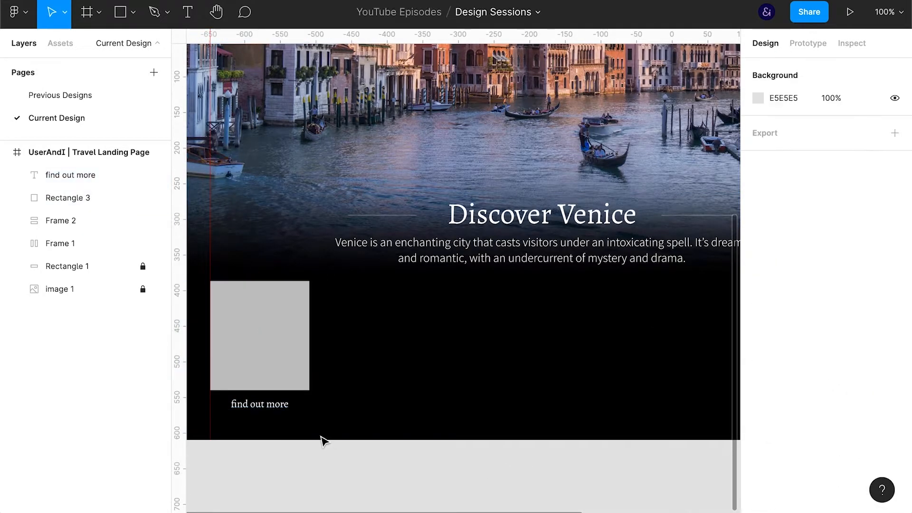
Duplicate the "find out more" text downward to Y 950 and change the upper one to "People"
{"action": "left_click", "coordinate": [260, 407]}
{"action": "left_click_drag", "start_coordinate": [260, 408], "coordinate": [260, 422], "text": "alt"}
{"action": "double_click", "coordinate": [261, 404]}
{"action": "type", "text": "P"}
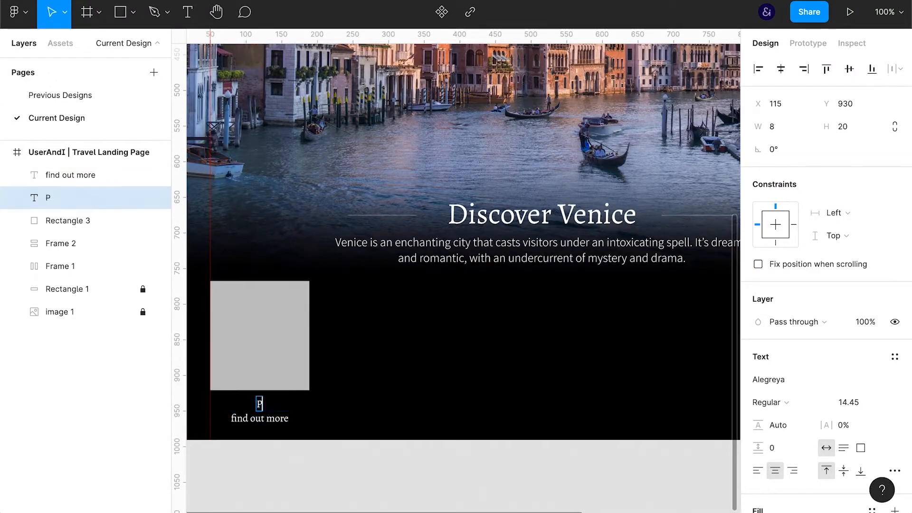
{"action": "type", "text": "eople"}
{"action": "key", "text": "Escape"}
Restyle "find out more" as Assistant SemiBold at size 12.45 and lower it to Y 954
{"action": "left_click", "coordinate": [246, 420]}
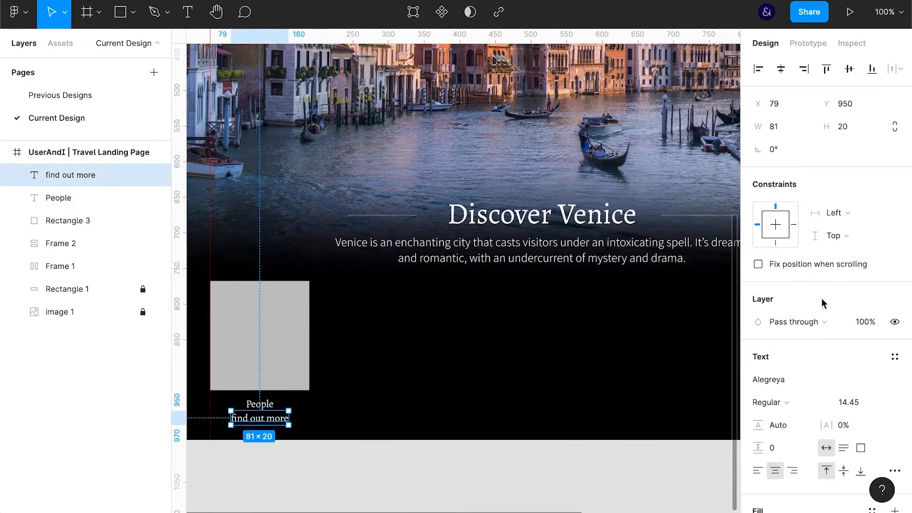
{"action": "left_click", "coordinate": [848, 402]}
{"action": "key", "text": "Down"}
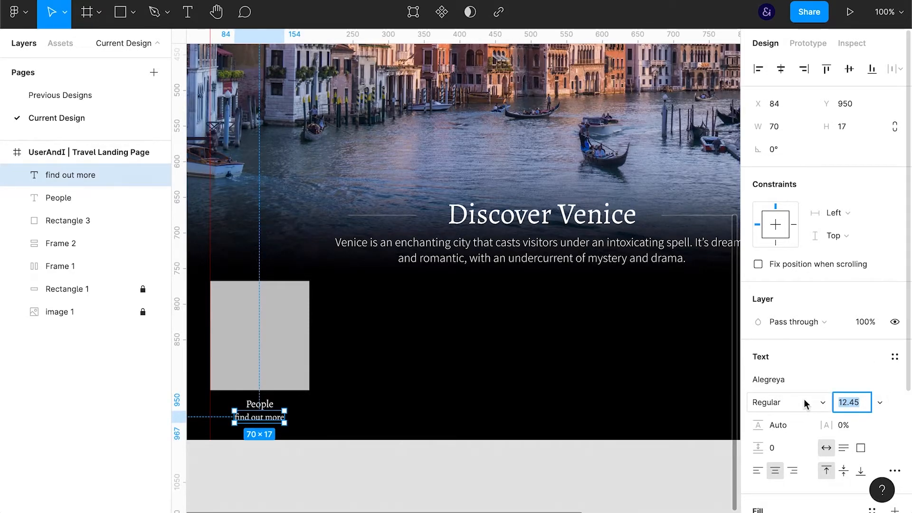
{"action": "left_click", "coordinate": [789, 379]}
{"action": "type", "text": "Assistant"}
{"action": "key", "text": "Return"}
{"action": "left_click", "coordinate": [767, 402]}
{"action": "left_click", "coordinate": [772, 433]}
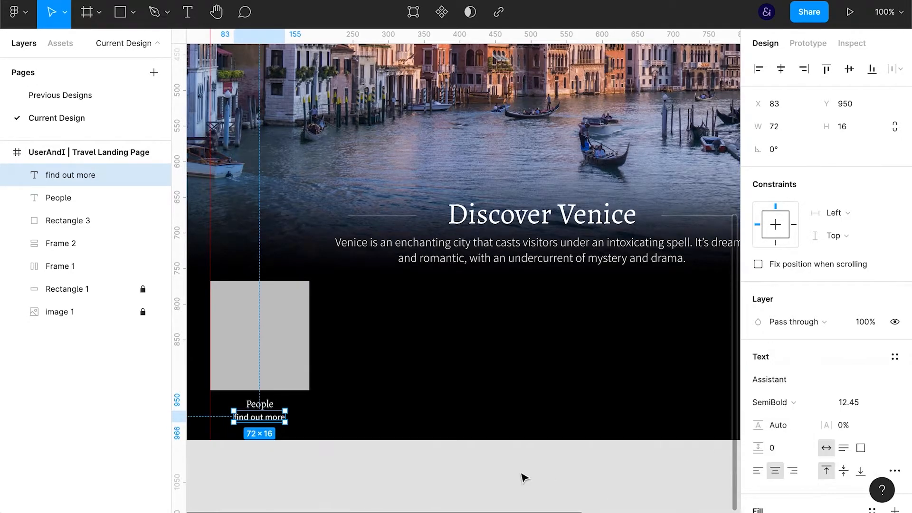
{"action": "key", "text": "Down"}
{"action": "key", "text": "Down"}
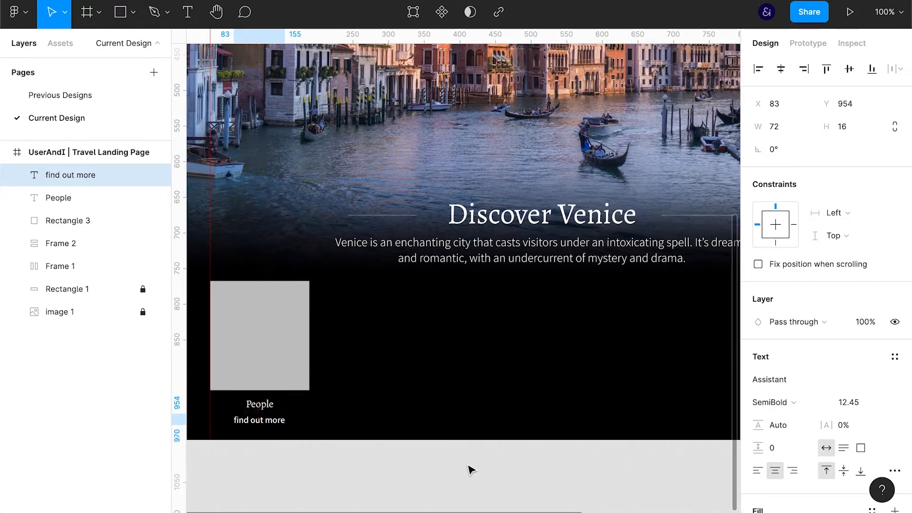
Set the People label's font size to 18.45 and nudge it up slightly
{"action": "left_click", "coordinate": [268, 404]}
{"action": "left_click", "coordinate": [850, 403]}
{"action": "key", "text": "Up"}
{"action": "key", "text": "Up"}
{"action": "key", "text": "Up"}
{"action": "key", "text": "Up"}
{"action": "left_click", "coordinate": [291, 434]}
{"action": "left_click", "coordinate": [261, 409]}
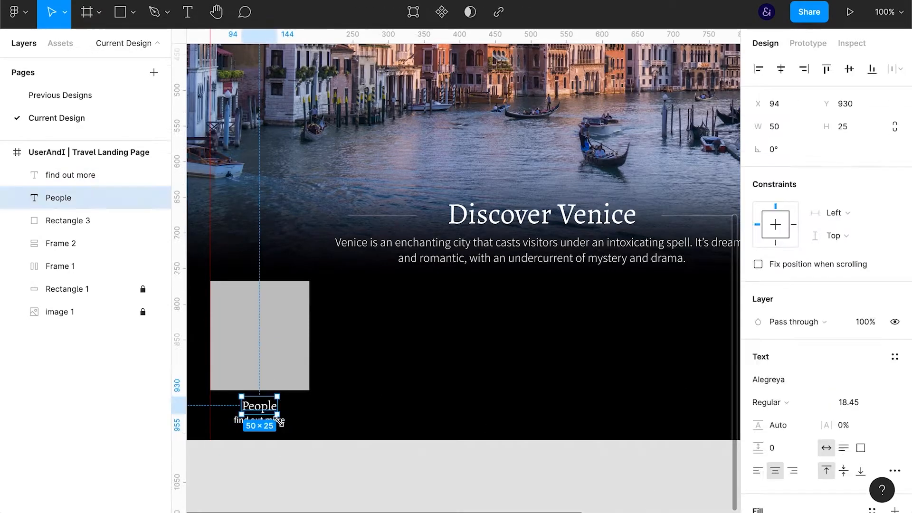
{"action": "left_click", "coordinate": [295, 464]}
Group the grey rectangle, duplicate it inside the group, and turn the copy into a 32-high black strip along its bottom
{"action": "left_click", "coordinate": [290, 372]}
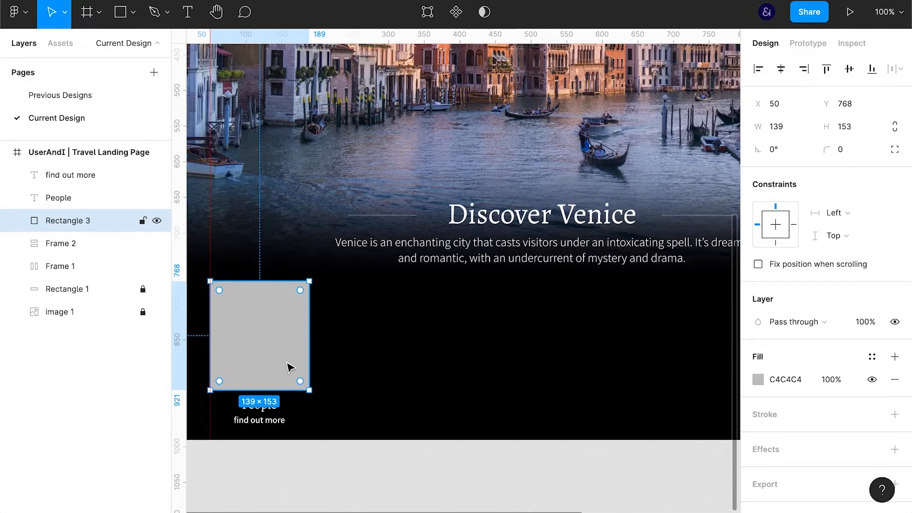
{"action": "key", "text": "ctrl+g"}
{"action": "left_click", "coordinate": [98, 249]}
{"action": "key", "text": "ctrl+d"}
{"action": "left_click_drag", "start_coordinate": [261, 281], "coordinate": [269, 367]}
{"action": "left_click", "coordinate": [788, 358]}
{"action": "key", "text": "Return"}
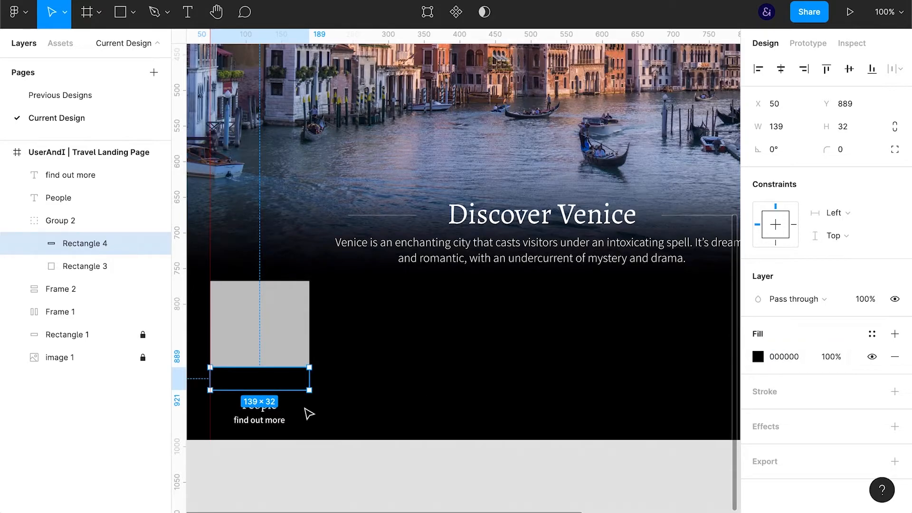
Give the grey rectangle a white inside stroke of width 1
{"action": "left_click", "coordinate": [295, 335]}
{"action": "left_click", "coordinate": [824, 394]}
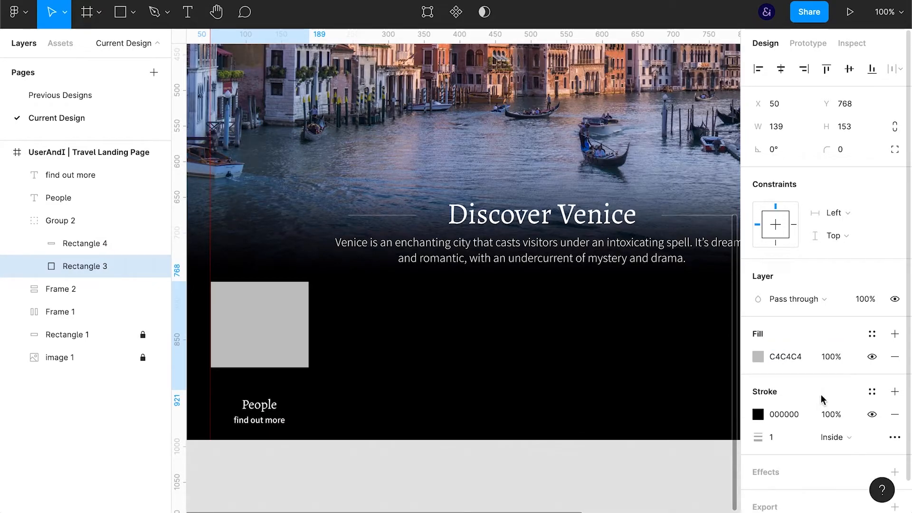
{"action": "left_click", "coordinate": [793, 415]}
{"action": "type", "text": "fff"}
{"action": "key", "text": "Return"}
{"action": "left_click", "coordinate": [411, 437]}
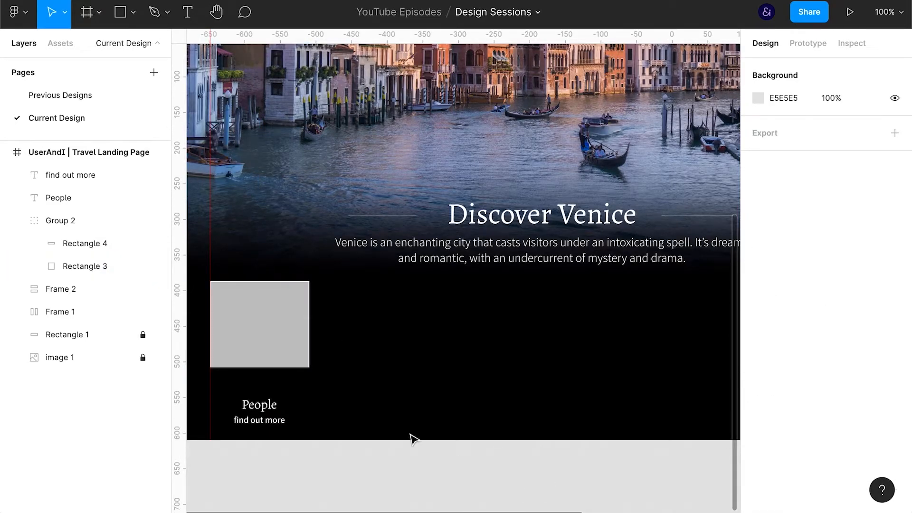
Narrow the black strip to a width of 137 and fit it inside the rectangle's white outline
{"action": "double_click", "coordinate": [294, 378]}
{"action": "left_click", "coordinate": [787, 127]}
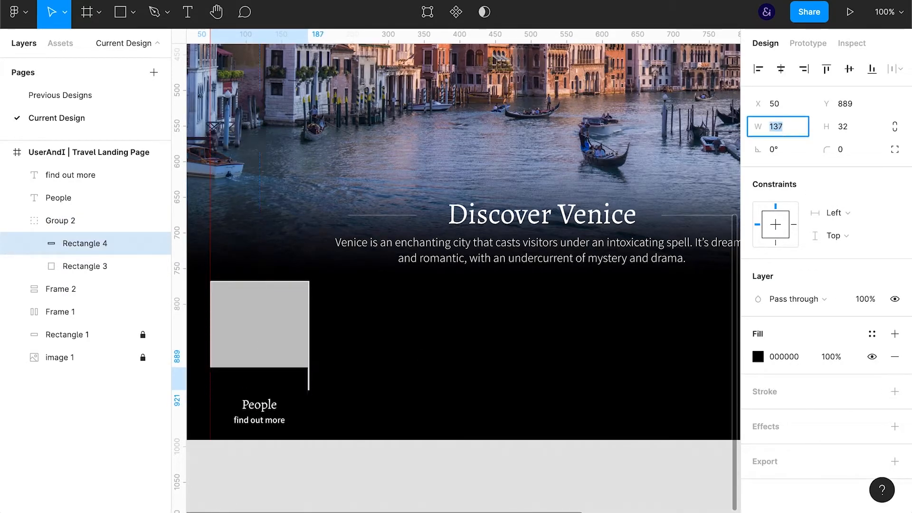
{"action": "left_click", "coordinate": [75, 220]}
{"action": "left_click", "coordinate": [95, 248]}
{"action": "left_click", "coordinate": [84, 266], "text": "shift"}
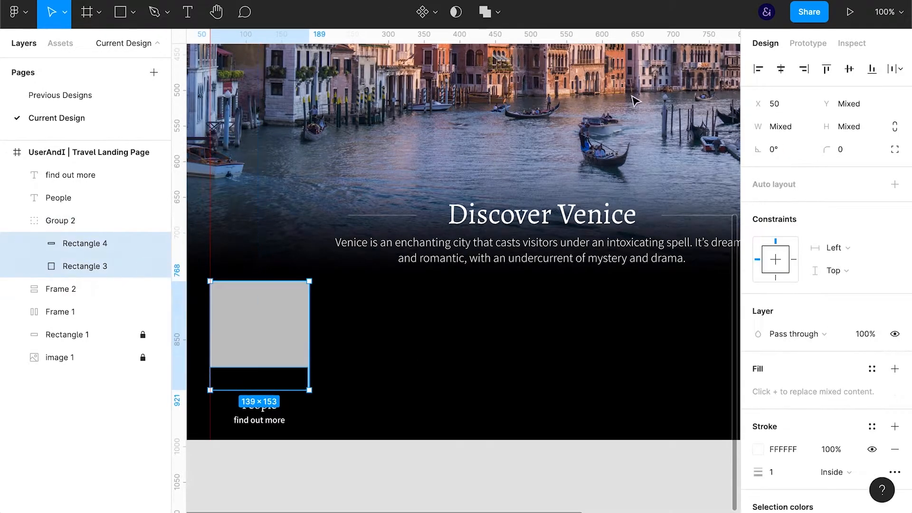
{"action": "left_click", "coordinate": [530, 475]}
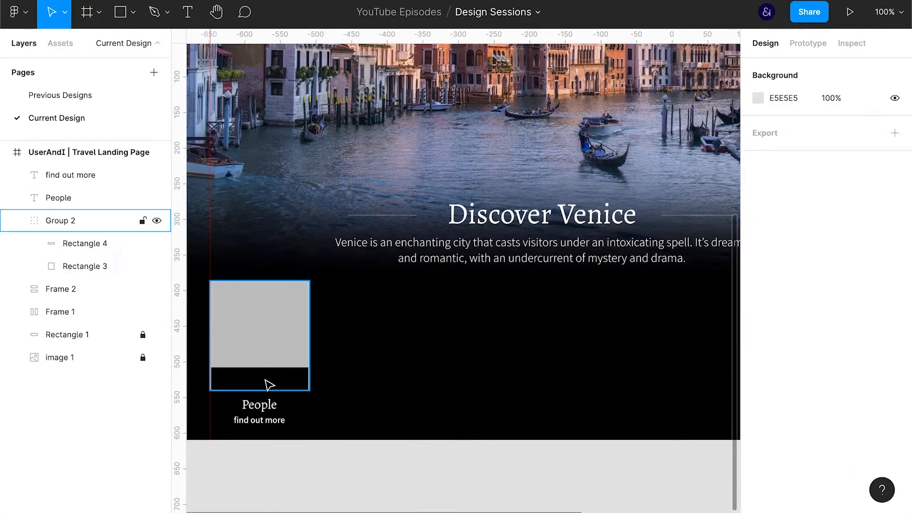
{"action": "double_click", "coordinate": [265, 382]}
{"action": "left_click", "coordinate": [415, 456]}
Move the "find out more" text up into the black strip at Y 895
{"action": "left_click", "coordinate": [269, 424]}
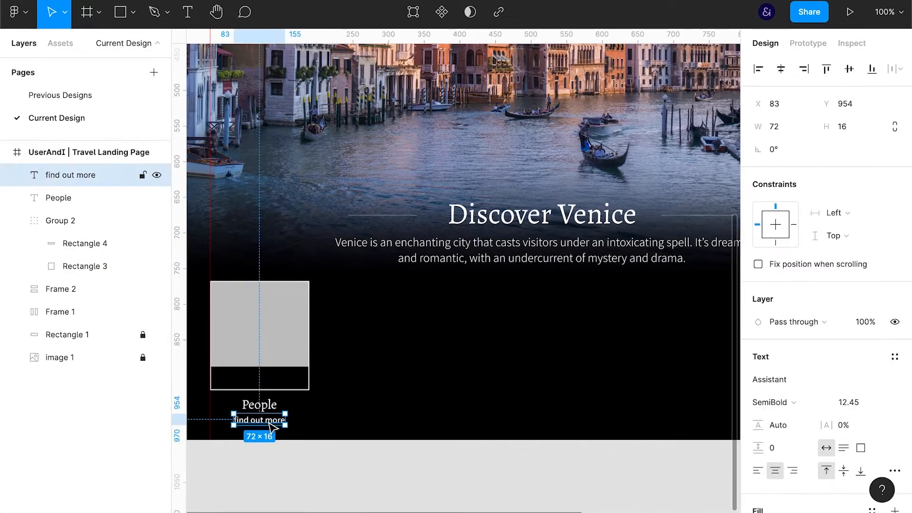
{"action": "key", "text": "shift+Up"}
{"action": "key", "text": "shift+Up"}
{"action": "key", "text": "shift+Up"}
{"action": "key", "text": "shift+Up"}
{"action": "key", "text": "shift+Up"}
{"action": "key", "text": "shift+Up"}
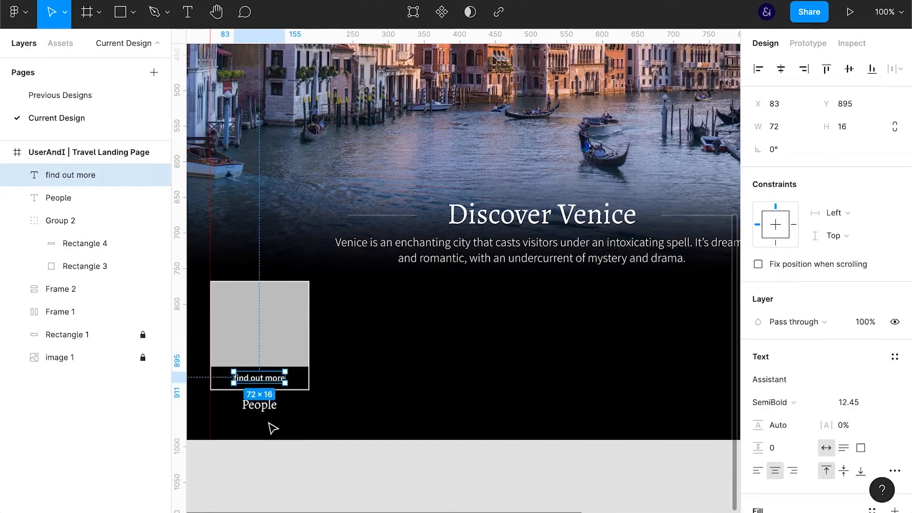
Delete the "find out more" text and the black strip behind it
{"action": "key", "text": "Delete"}
{"action": "left_click", "coordinate": [275, 378]}
{"action": "key", "text": "Delete"}
Group the grey placeholder with its People label into one card
{"action": "left_click", "coordinate": [275, 361]}
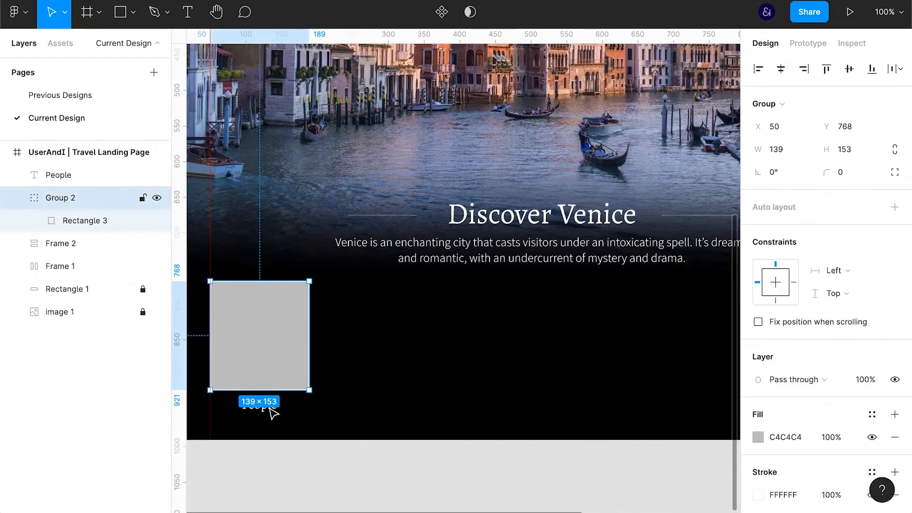
{"action": "left_click", "coordinate": [268, 408], "text": "shift"}
{"action": "key", "text": "ctrl+g"}
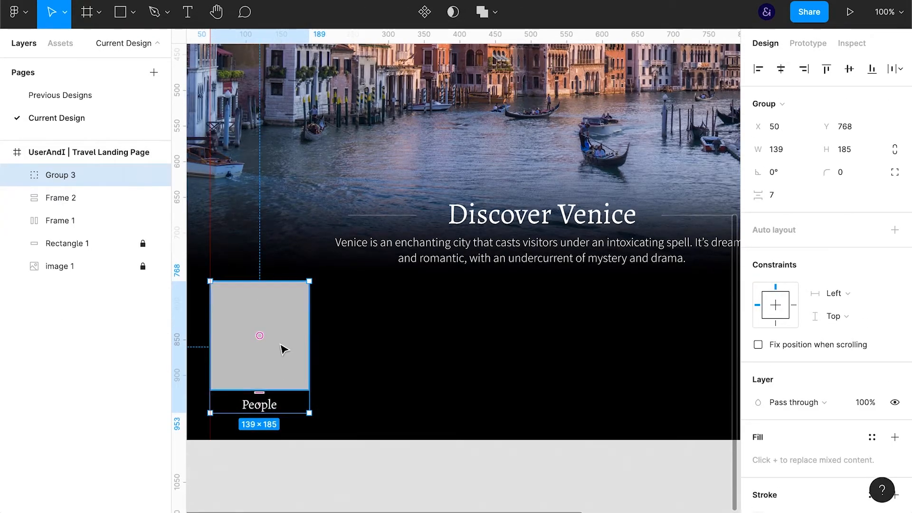
Duplicate the People card to make a row of four cards spaced 20 apart
{"action": "key", "text": "ctrl+d"}
{"action": "left_click_drag", "start_coordinate": [284, 350], "coordinate": [393, 351]}
{"action": "key", "text": "ctrl+d"}
{"action": "key", "text": "ctrl+d"}
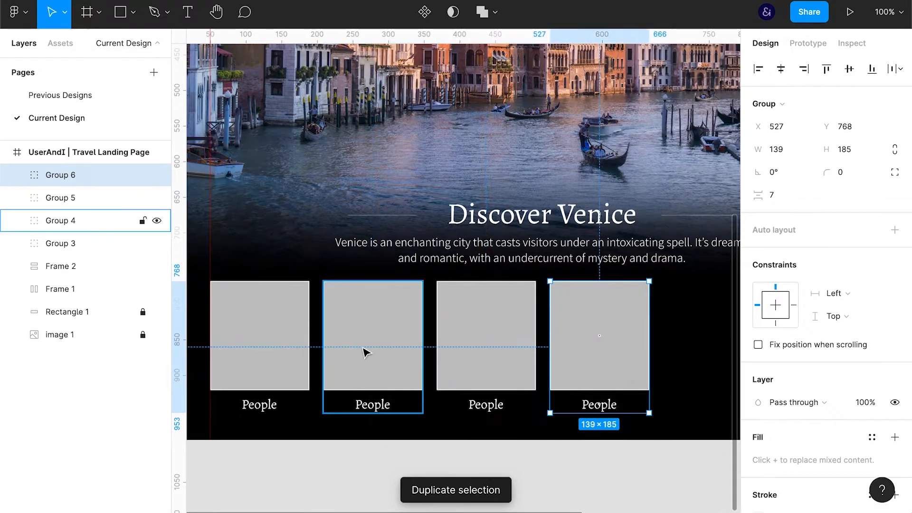
Group all four People cards and centre the group horizontally on the page
{"action": "left_click", "coordinate": [480, 336]}
{"action": "left_click", "coordinate": [372, 341], "text": "shift"}
{"action": "left_click", "coordinate": [266, 343], "text": "shift"}
{"action": "left_click", "coordinate": [562, 354], "text": "shift"}
{"action": "key", "text": "ctrl+backslash"}
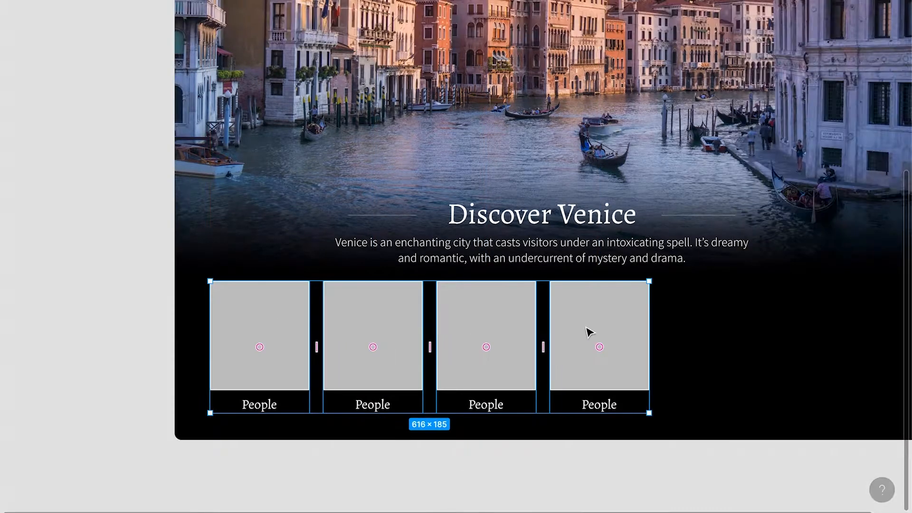
{"action": "key", "text": "ctrl+backslash"}
{"action": "key", "text": "ctrl+g"}
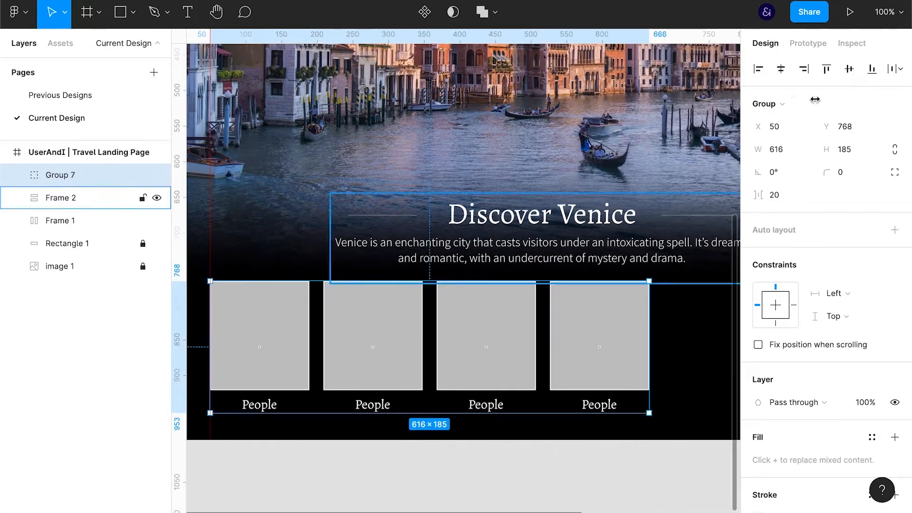
{"action": "left_click", "coordinate": [781, 68]}
Apply a horizontal auto layout to the card row with 40 spacing between items
{"action": "left_click", "coordinate": [894, 230]}
{"action": "left_click", "coordinate": [812, 259]}
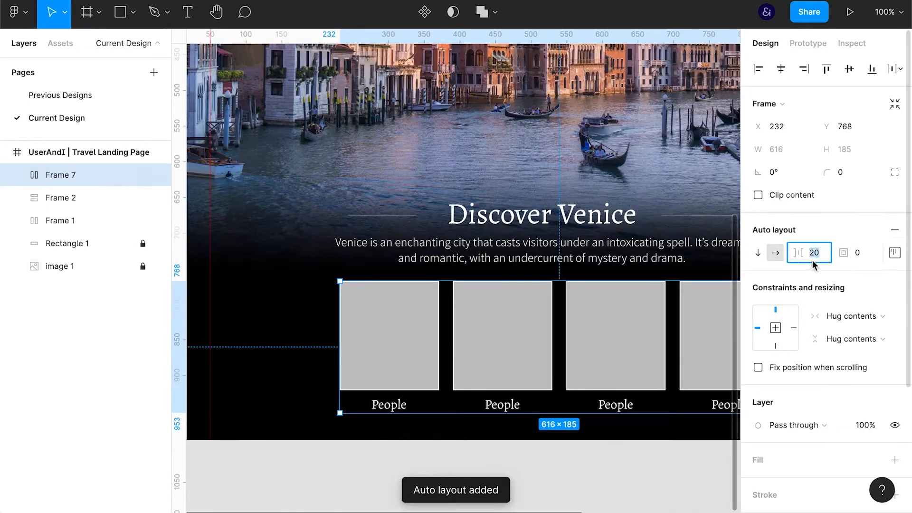
{"action": "key", "text": "shift+Up"}
{"action": "key", "text": "shift+Up"}
Re-centre the widened card row horizontally on the page
{"action": "left_click", "coordinate": [894, 253]}
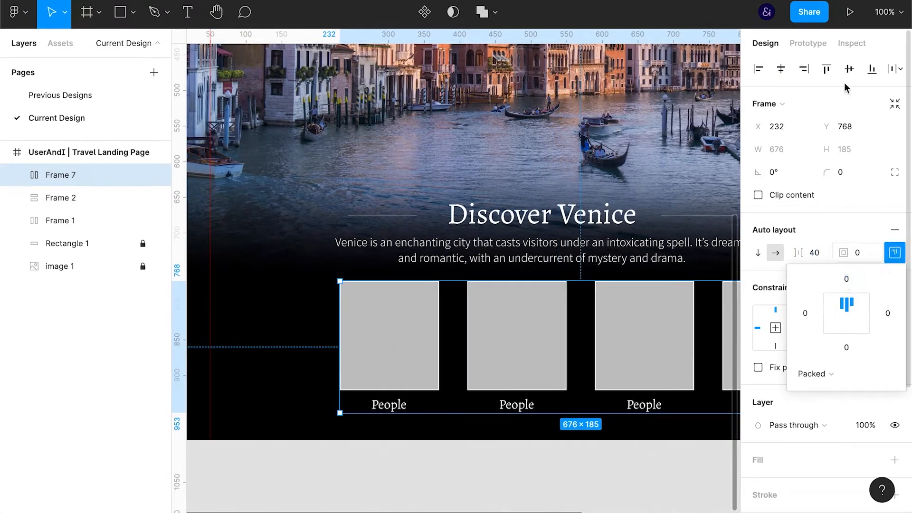
{"action": "left_click", "coordinate": [781, 69]}
{"action": "key", "text": "ctrl+backslash"}
{"action": "left_click_drag", "start_coordinate": [686, 462], "coordinate": [658, 479]}
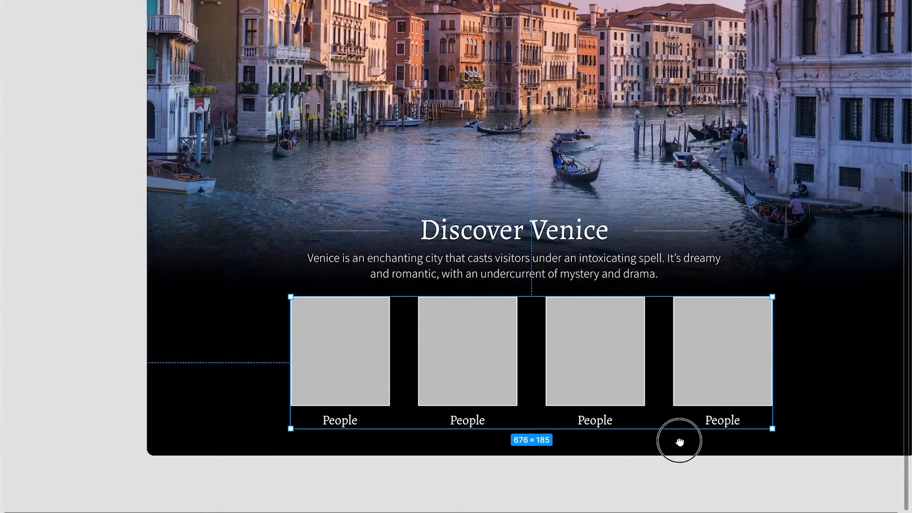
Rename the captions of the second, third and fourth cards to Food, Culture and Travel
{"action": "left_click_drag", "start_coordinate": [680, 438], "coordinate": [642, 467]}
{"action": "key", "text": "Escape"}
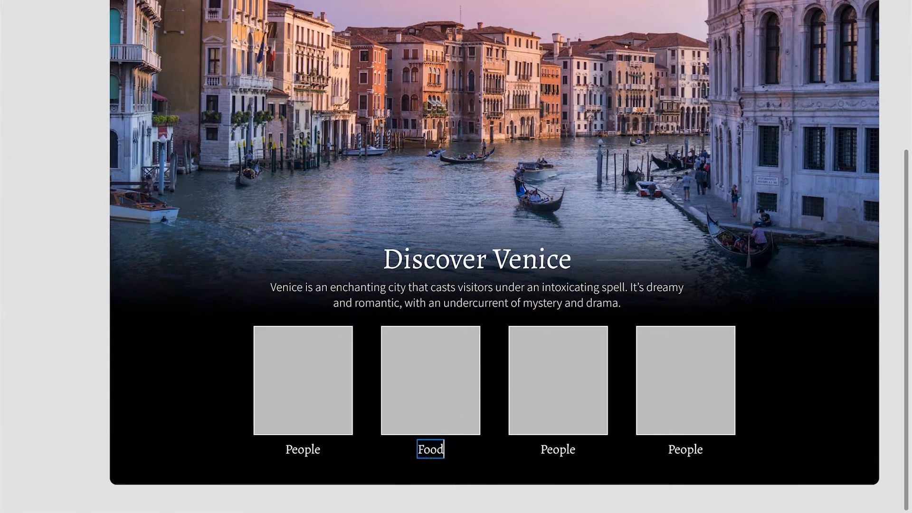
{"action": "double_click", "coordinate": [678, 450]}
{"action": "type", "text": "Travel"}
{"action": "key", "text": "Escape"}
{"action": "left_click", "coordinate": [718, 492]}
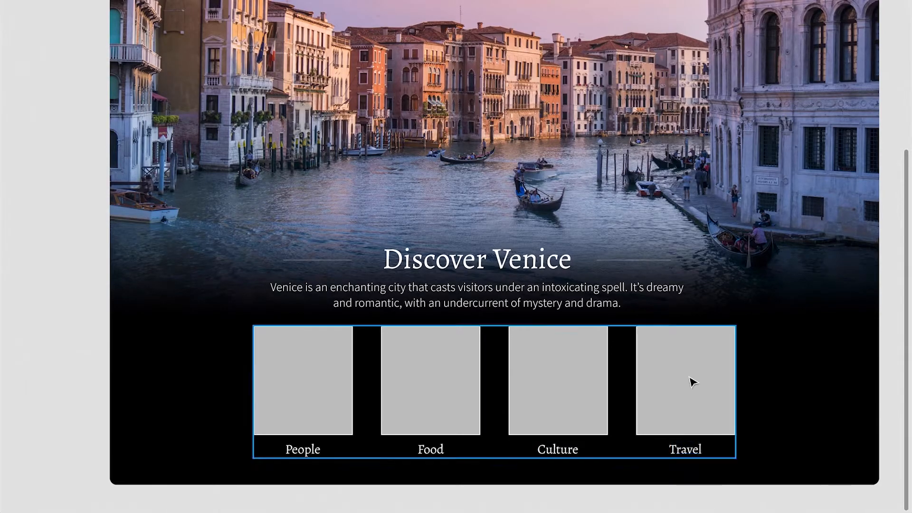
Move the Discover Venice heading and paragraph up to leave more space above the card row
{"action": "left_click", "coordinate": [591, 289]}
{"action": "key", "text": "shift+Up"}
{"action": "key", "text": "shift+Up"}
{"action": "key", "text": "shift+Up"}
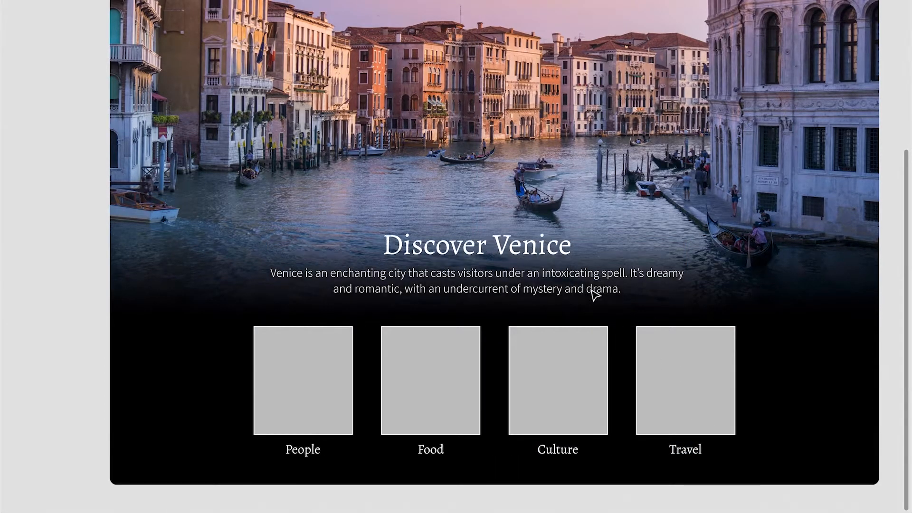
Centre the four-card row horizontally on the page
{"action": "left_click", "coordinate": [594, 383]}
{"action": "key", "text": "ctrl+backslash"}
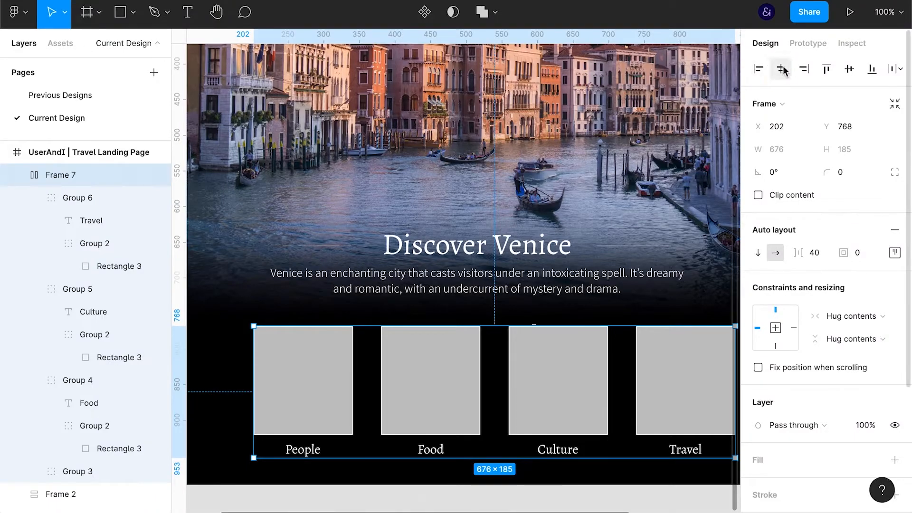
{"action": "left_click", "coordinate": [651, 504]}
{"action": "key", "text": "ctrl+backslash"}
{"action": "scroll", "coordinate": [616, 255], "scroll_direction": "down", "scroll_amount": 2}
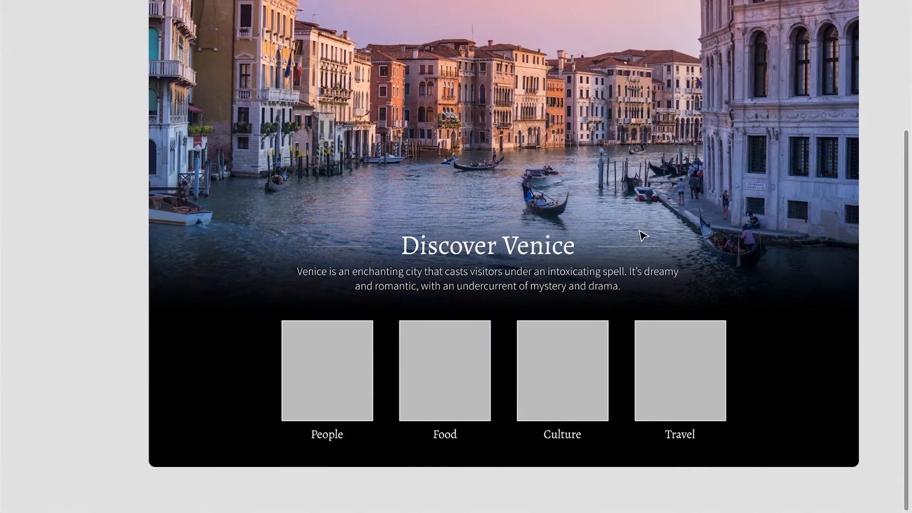
Set all four card groups in the row to fill the container width
{"action": "left_click_drag", "start_coordinate": [640, 229], "coordinate": [619, 272]}
{"action": "scroll", "coordinate": [556, 250], "scroll_direction": "down", "scroll_amount": 2}
{"action": "scroll", "coordinate": [557, 250], "scroll_direction": "down", "scroll_amount": 1}
{"action": "left_click", "coordinate": [681, 399]}
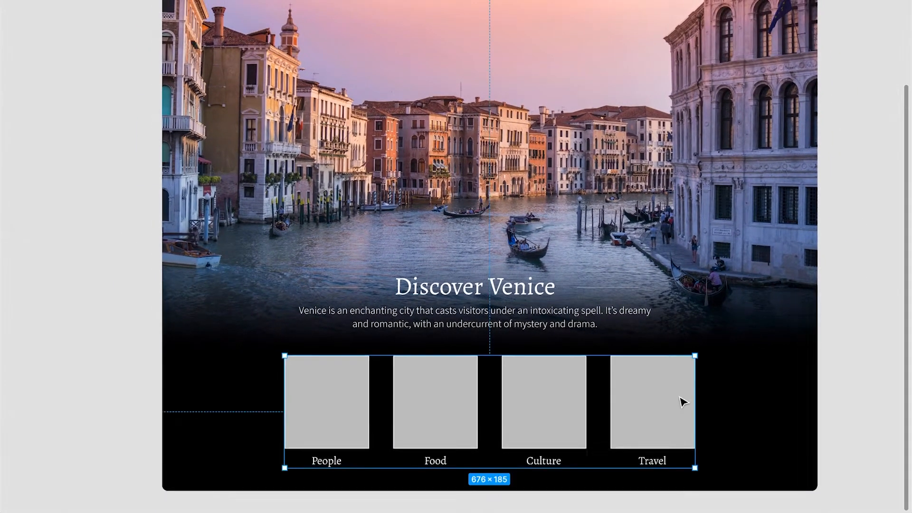
{"action": "double_click", "coordinate": [680, 399]}
{"action": "left_click", "coordinate": [520, 406], "text": "shift"}
{"action": "left_click", "coordinate": [430, 409], "text": "shift"}
{"action": "left_click", "coordinate": [343, 408], "text": "shift"}
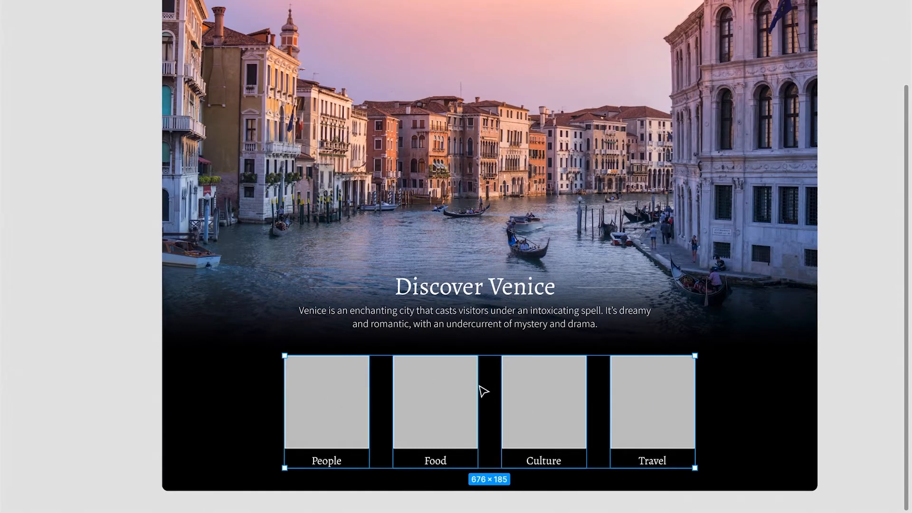
{"action": "key", "text": "ctrl+backslash"}
{"action": "left_click", "coordinate": [868, 310]}
{"action": "left_click", "coordinate": [859, 323]}
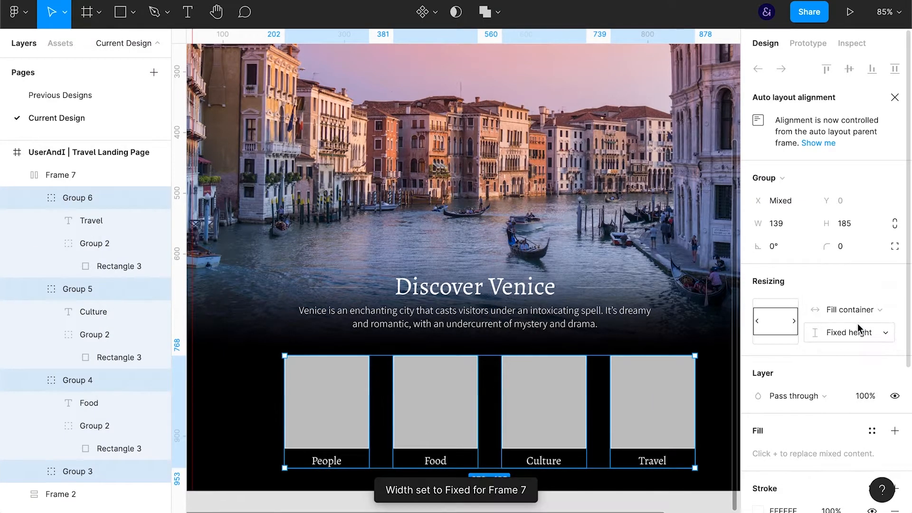
Set the card row's auto layout spacing to Space between and widen the row symmetrically to 768
{"action": "left_click", "coordinate": [57, 175]}
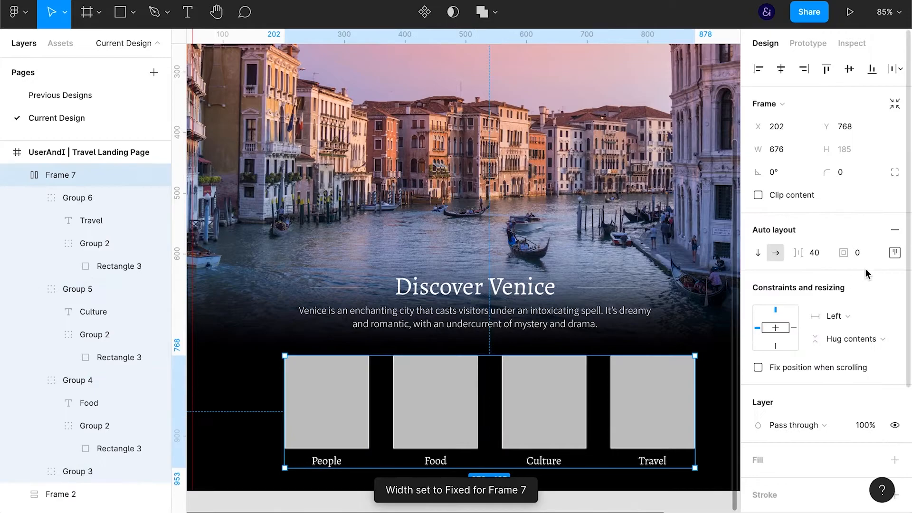
{"action": "left_click", "coordinate": [895, 252]}
{"action": "left_click", "coordinate": [818, 373]}
{"action": "left_click", "coordinate": [824, 392]}
{"action": "left_click_drag", "start_coordinate": [284, 412], "coordinate": [257, 409]}
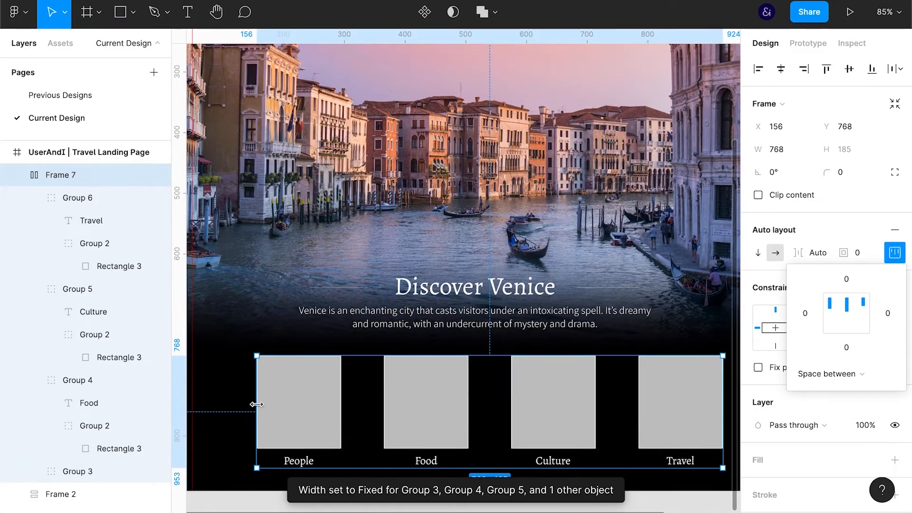
Collapse the card groups in the layer list and set all four to fill the container width again
{"action": "left_click", "coordinate": [81, 202]}
{"action": "left_click", "coordinate": [34, 197]}
{"action": "left_click", "coordinate": [34, 220]}
{"action": "left_click", "coordinate": [34, 244]}
{"action": "left_click", "coordinate": [92, 266], "text": "shift"}
{"action": "left_click", "coordinate": [835, 309]}
{"action": "left_click", "coordinate": [836, 329]}
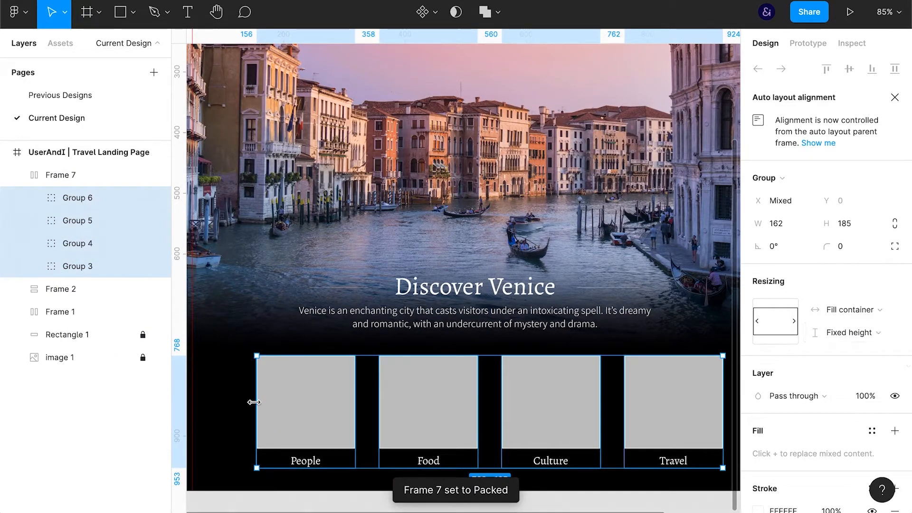
Widen the four cards to about 177 each, set the row's width to Hug contents and centre it horizontally on the page
{"action": "left_click_drag", "start_coordinate": [255, 401], "coordinate": [234, 401]}
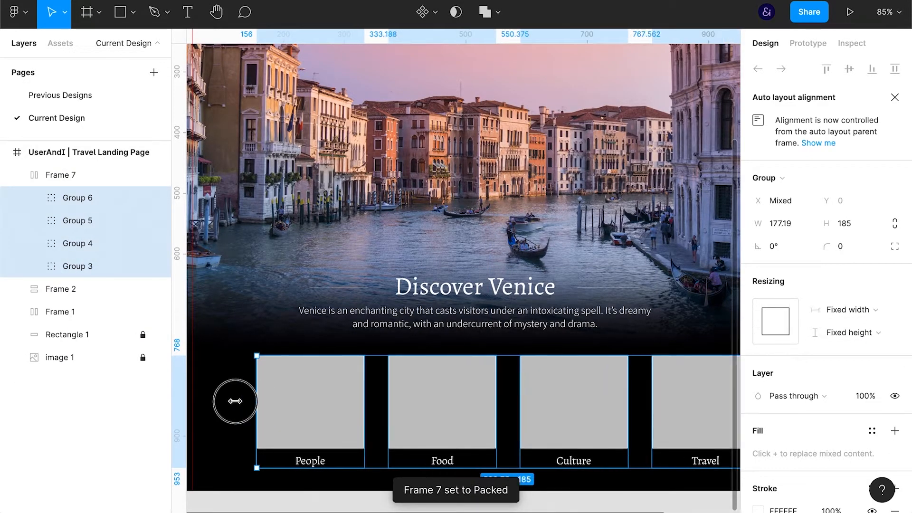
{"action": "left_click", "coordinate": [89, 179]}
{"action": "left_click", "coordinate": [849, 316]}
{"action": "left_click", "coordinate": [849, 289]}
{"action": "left_click", "coordinate": [781, 72]}
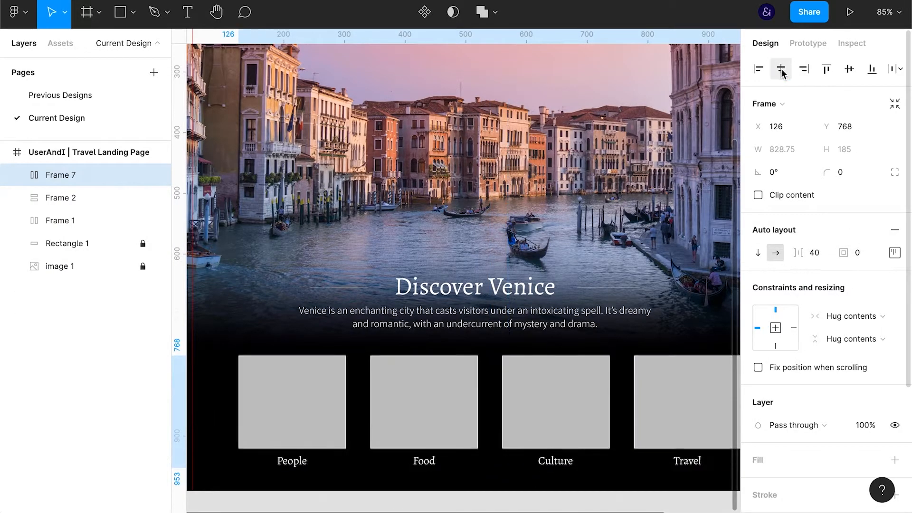
{"action": "key", "text": "ctrl+d"}
{"action": "key", "text": "ctrl+z"}
{"action": "key", "text": "ctrl+backslash"}
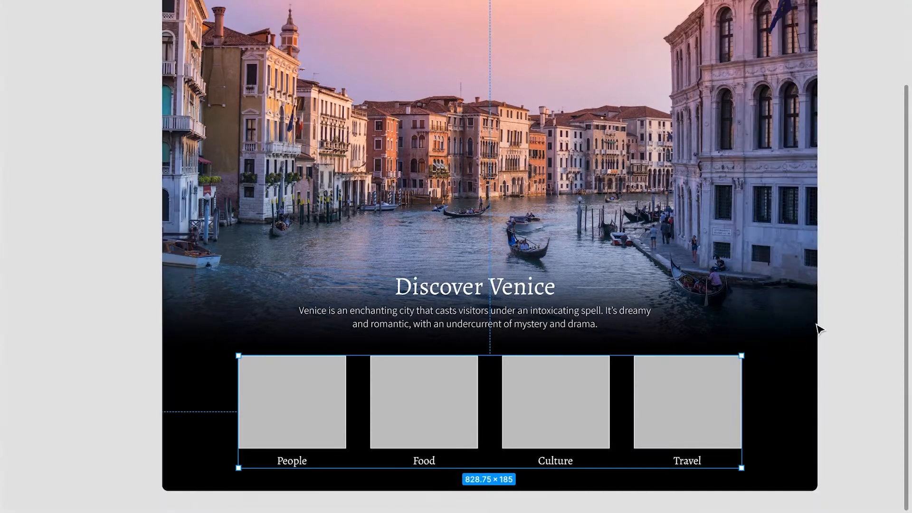
Fill the four grey card rectangles with Venice photos matching People, Food, Culture and Travel
{"action": "key", "text": "Escape"}
{"action": "scroll", "coordinate": [597, 244], "scroll_direction": "down", "scroll_amount": 2}
{"action": "left_click_drag", "start_coordinate": [579, 215], "coordinate": [573, 259]}
{"action": "scroll", "coordinate": [518, 233], "scroll_direction": "down", "scroll_amount": 3}
{"action": "left_click_drag", "start_coordinate": [517, 234], "coordinate": [516, 251]}
{"action": "double_click", "coordinate": [342, 413]}
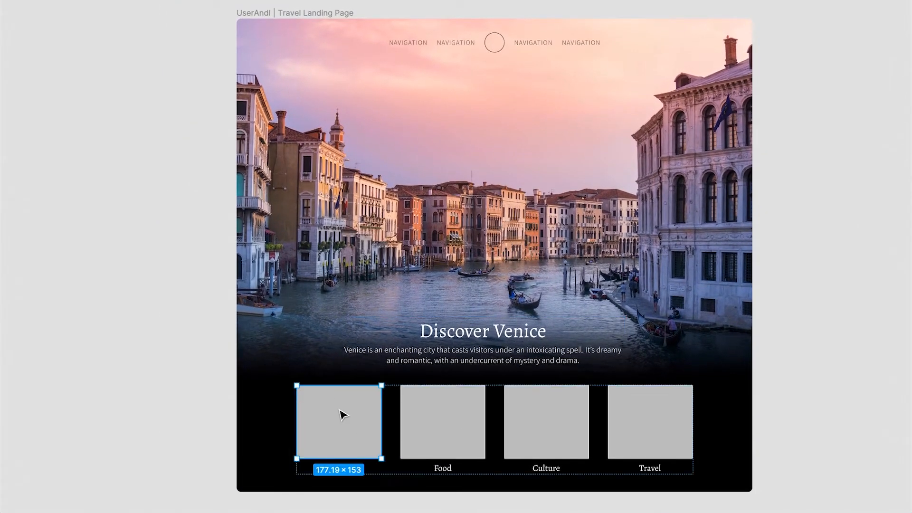
{"action": "key", "text": "ctrl+alt+v"}
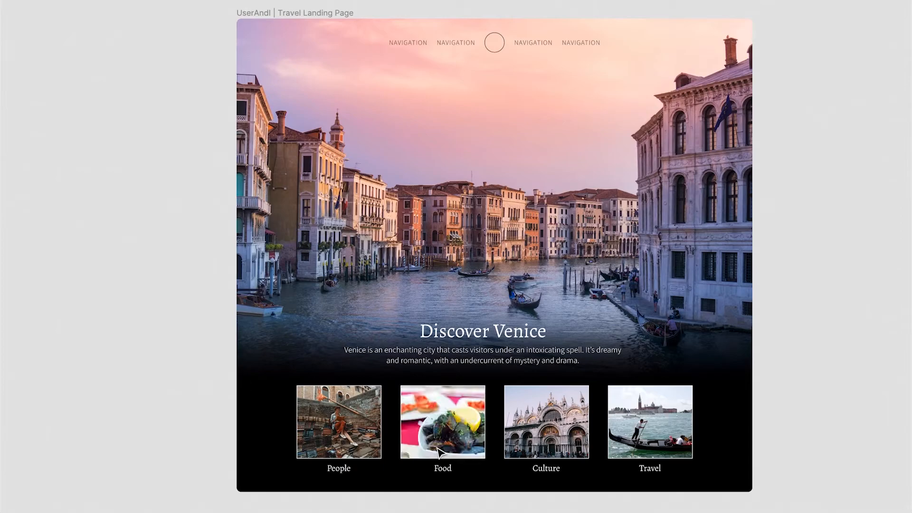
{"action": "left_click", "coordinate": [440, 451]}
{"action": "left_click", "coordinate": [789, 335]}
Remove the white stroke from all four card images
{"action": "left_click", "coordinate": [348, 437], "text": "ctrl"}
{"action": "left_click", "coordinate": [442, 427], "text": "shift"}
{"action": "left_click", "coordinate": [546, 419], "text": "shift"}
{"action": "left_click", "coordinate": [659, 410], "text": "shift"}
{"action": "key", "text": "ctrl+backslash"}
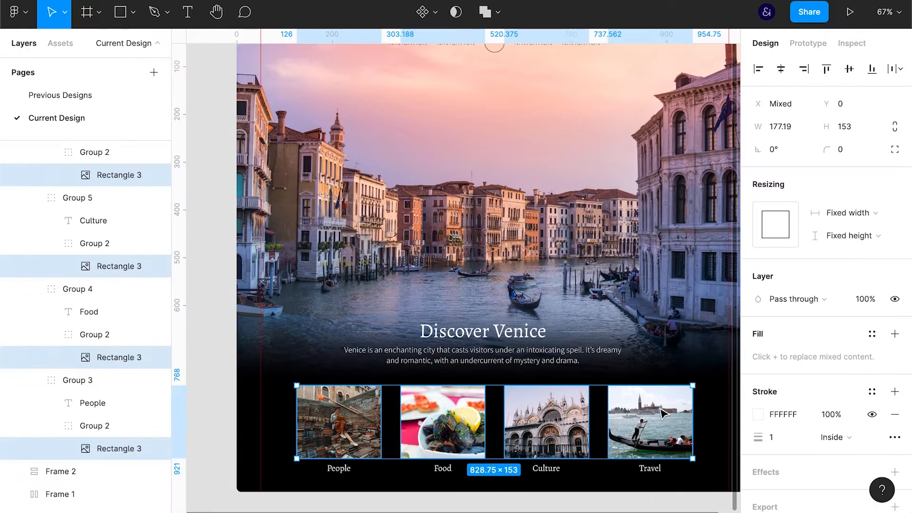
{"action": "left_click", "coordinate": [895, 416]}
Round the corners of the four card images with a radius of 2
{"action": "left_click", "coordinate": [846, 149]}
{"action": "type", "text": "4"}
{"action": "key", "text": "Return"}
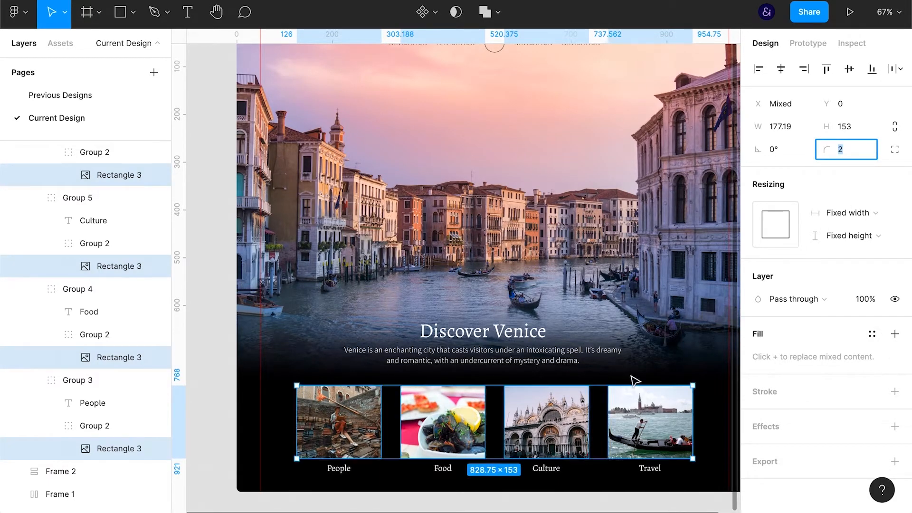
{"action": "left_click", "coordinate": [632, 501]}
{"action": "key", "text": "ctrl+backslash"}
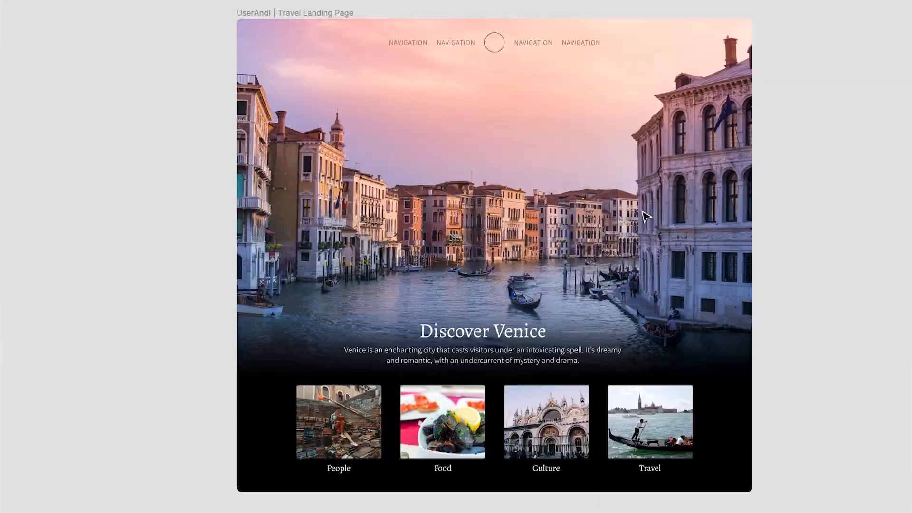
Replace the four navigation placeholders with ABOUT, VIEW DATES, EXPLORE and CONTACT US
{"action": "key", "text": "shift+0"}
{"action": "scroll", "coordinate": [558, 321], "scroll_direction": "up", "scroll_amount": 5}
{"action": "double_click", "coordinate": [355, 149]}
{"action": "type", "text": "ABOUT"}
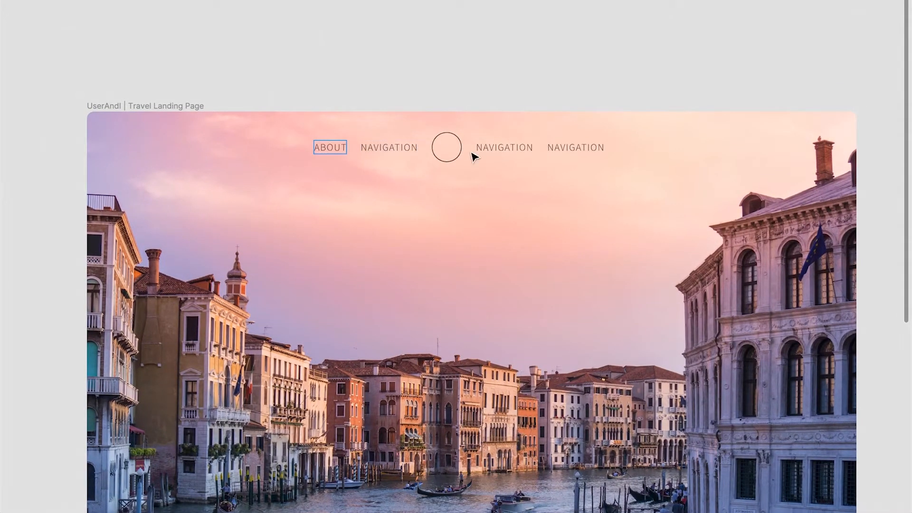
{"action": "double_click", "coordinate": [491, 148]}
{"action": "type", "text": "EXPLORE"}
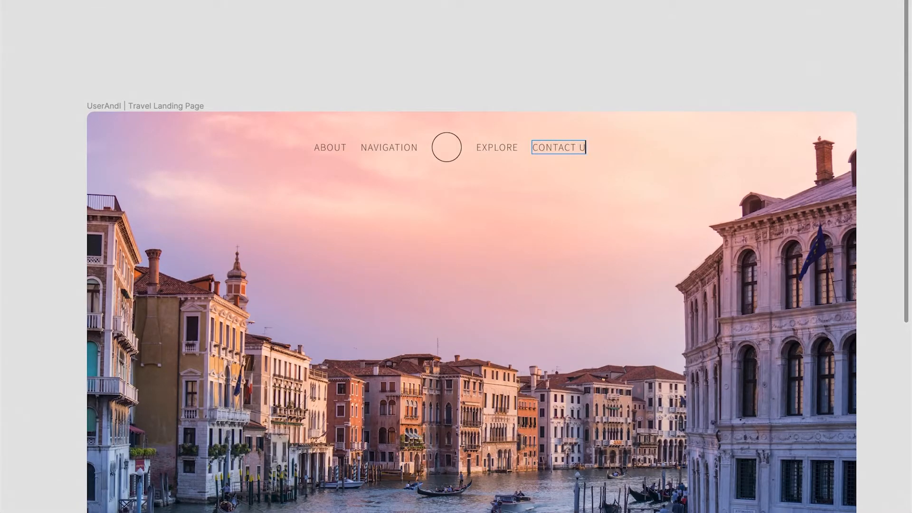
{"action": "double_click", "coordinate": [385, 148]}
{"action": "type", "text": "VIEW DATES"}
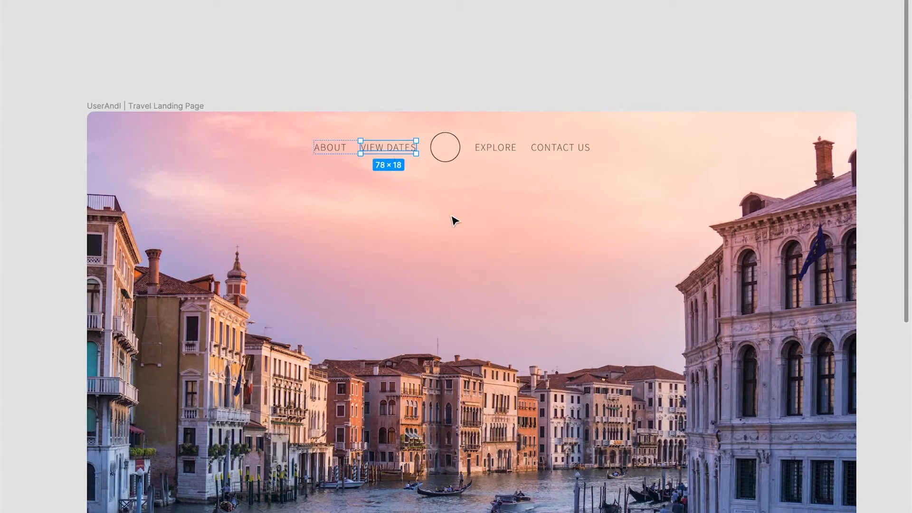
Centre the navigation bar horizontally on the page
{"action": "left_click", "coordinate": [488, 160]}
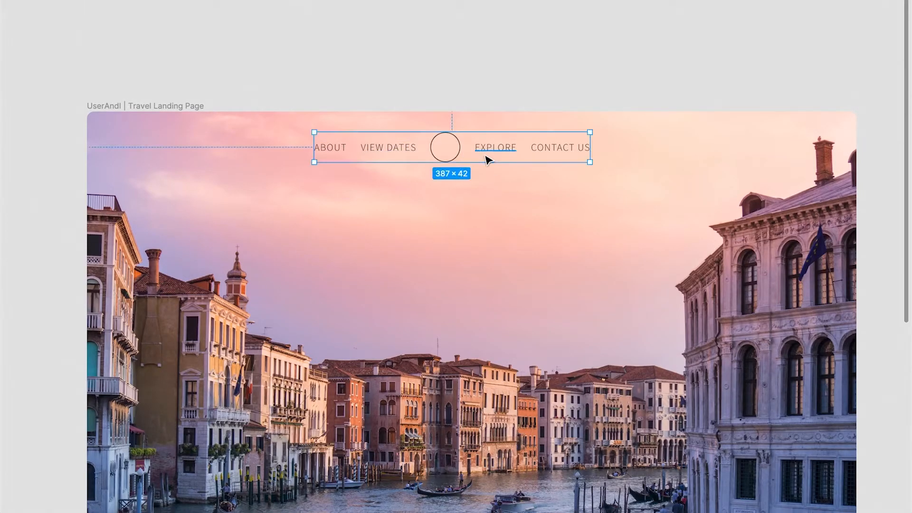
{"action": "key", "text": "ctrl+backslash"}
{"action": "left_click", "coordinate": [780, 68]}
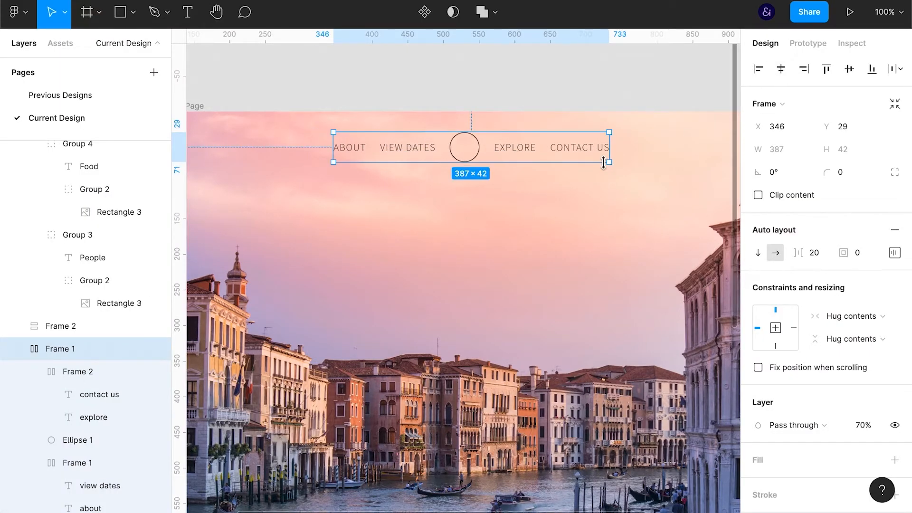
Give the navigation's logo circle a solid 000000 fill and remove its stroke
{"action": "left_click", "coordinate": [476, 154]}
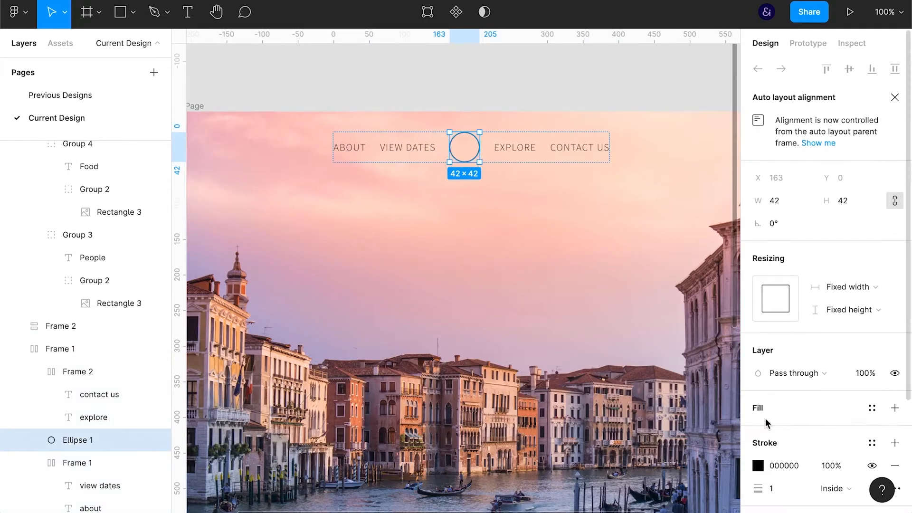
{"action": "scroll", "coordinate": [768, 422], "scroll_direction": "down", "scroll_amount": 3}
{"action": "left_click", "coordinate": [872, 332]}
{"action": "key", "text": "Escape"}
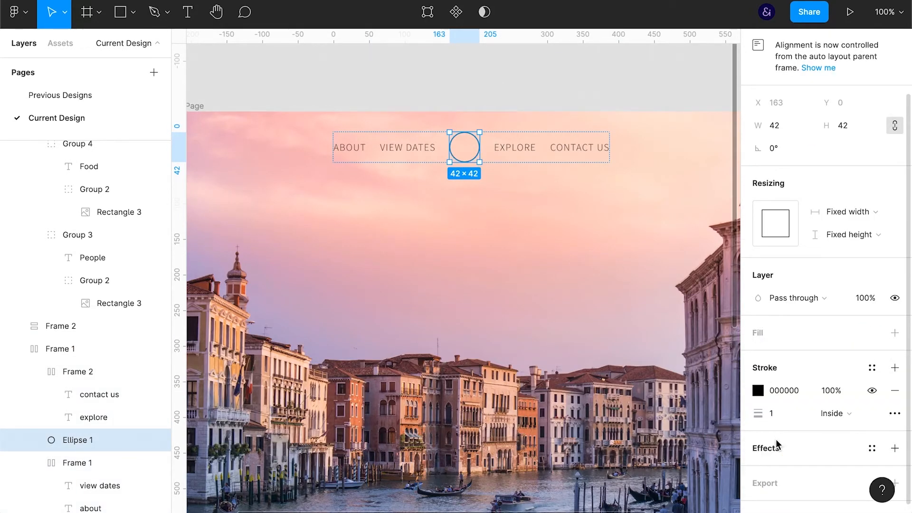
{"action": "left_click", "coordinate": [892, 336]}
{"action": "left_click", "coordinate": [780, 362]}
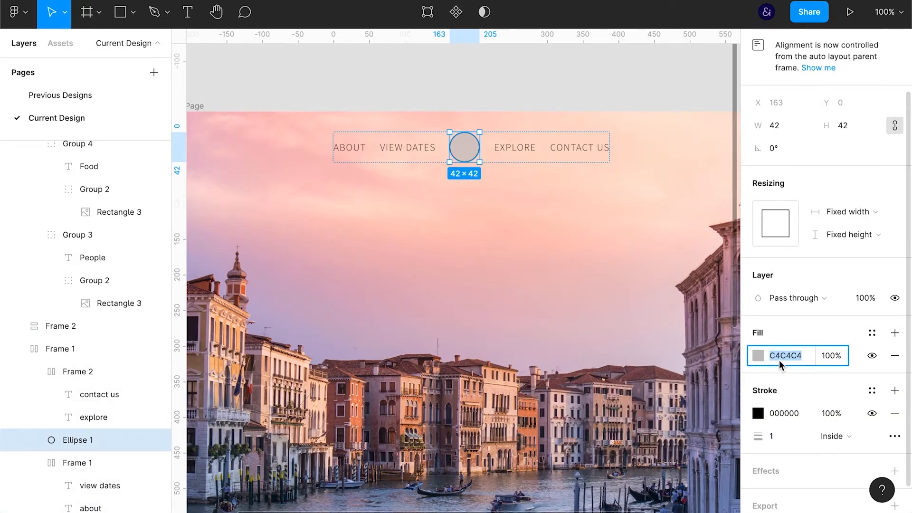
{"action": "type", "text": "000"}
{"action": "key", "text": "Return"}
{"action": "left_click", "coordinate": [895, 413]}
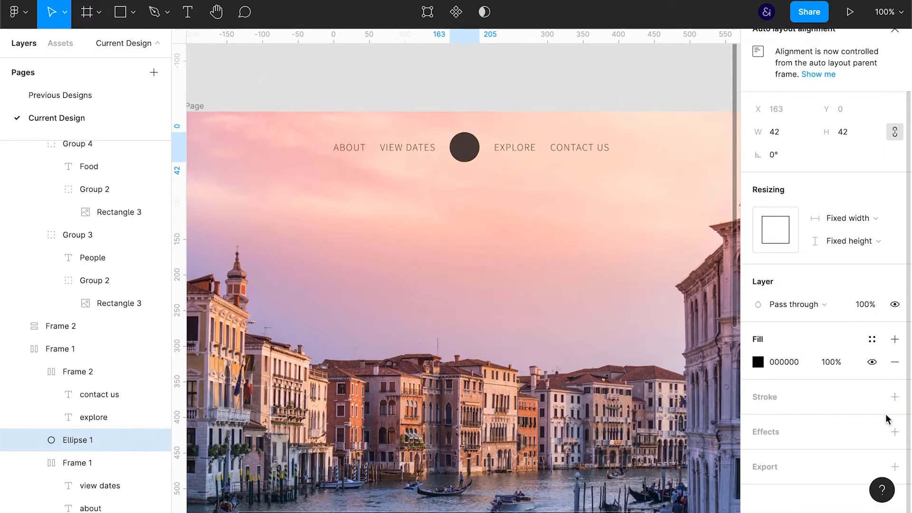
Add a letter X as text beside the logo circle and group it with the circle
{"action": "key", "text": "t"}
{"action": "left_click", "coordinate": [463, 146]}
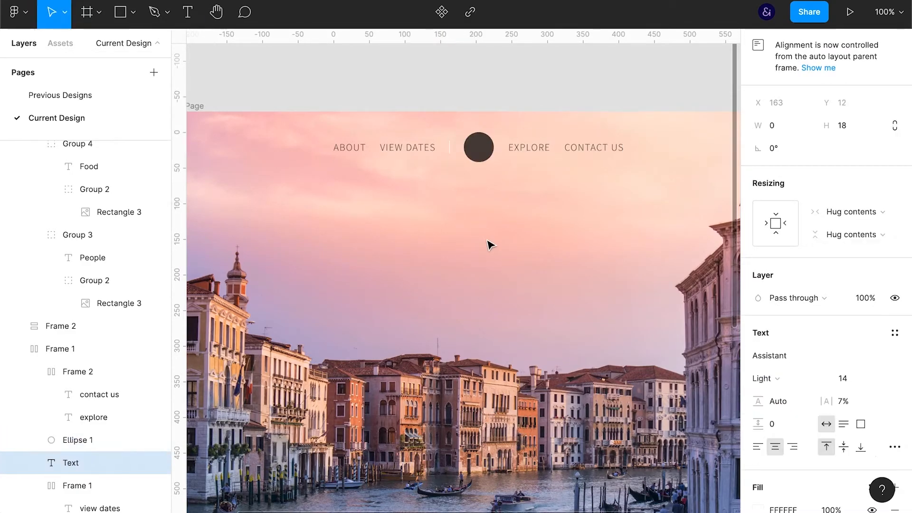
{"action": "type", "text": "X"}
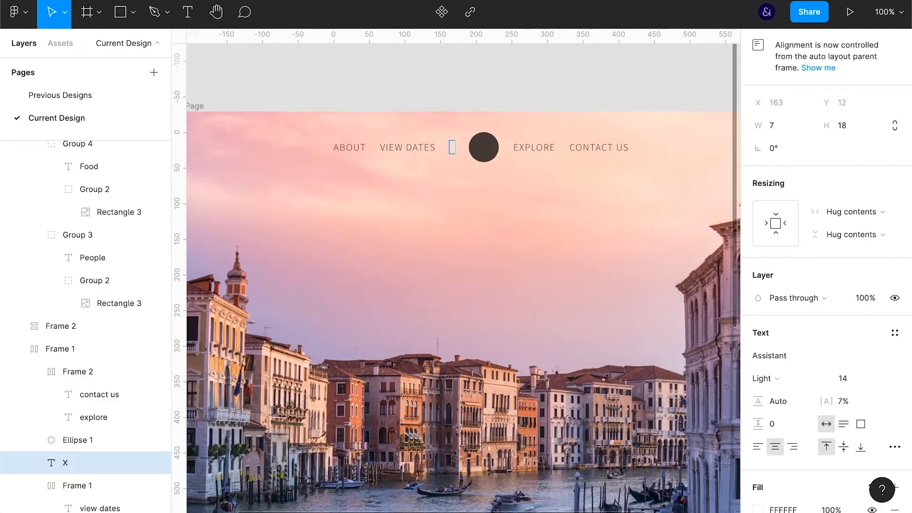
{"action": "left_click", "coordinate": [88, 442], "text": "shift"}
{"action": "key", "text": "ctrl+g"}
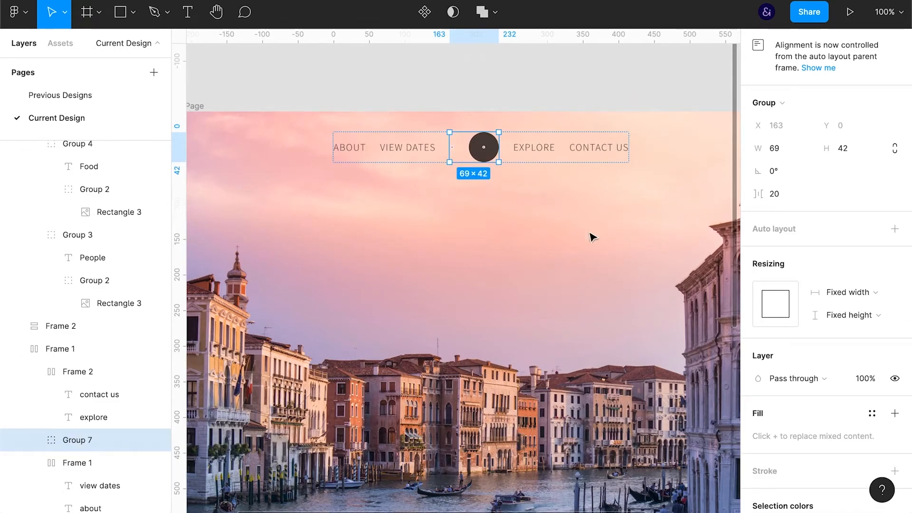
Move the X to the centre of the logo circle and place the circle beneath it in the layer order
{"action": "left_click", "coordinate": [35, 440]}
{"action": "left_click", "coordinate": [102, 485]}
{"action": "key", "text": "Right"}
{"action": "key", "text": "Right"}
{"action": "key", "text": "Right"}
{"action": "key", "text": "Right"}
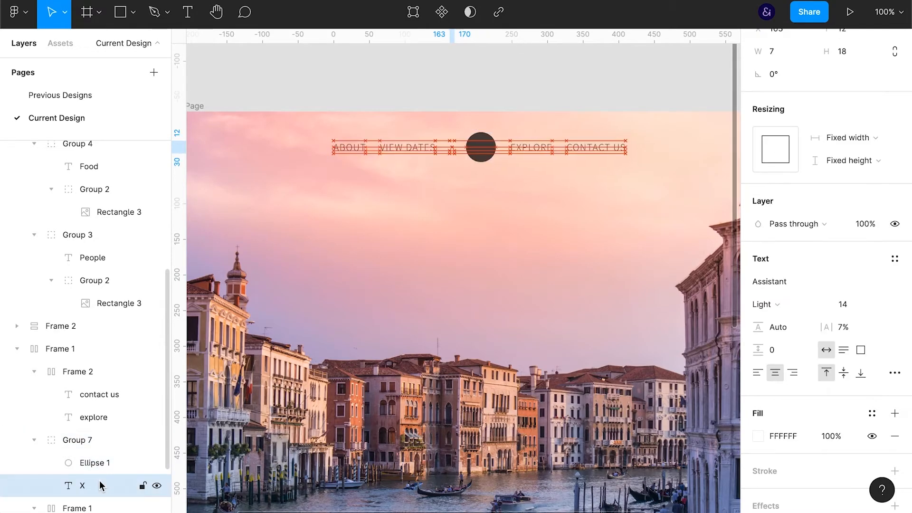
{"action": "key", "text": "shift+Right"}
{"action": "key", "text": "shift+Right"}
{"action": "key", "text": "shift+Right"}
{"action": "key", "text": "shift+Right"}
{"action": "key", "text": "Up"}
{"action": "left_click_drag", "start_coordinate": [98, 468], "coordinate": [98, 482]}
Subtract the X from the logo circle with a boolean operation
{"action": "left_click", "coordinate": [100, 467]}
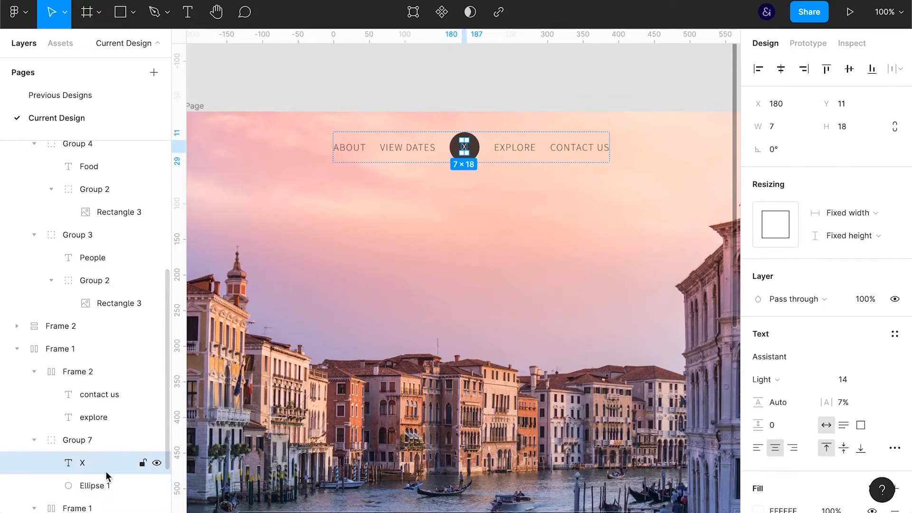
{"action": "left_click", "coordinate": [109, 480], "text": "shift"}
{"action": "left_click", "coordinate": [497, 13]}
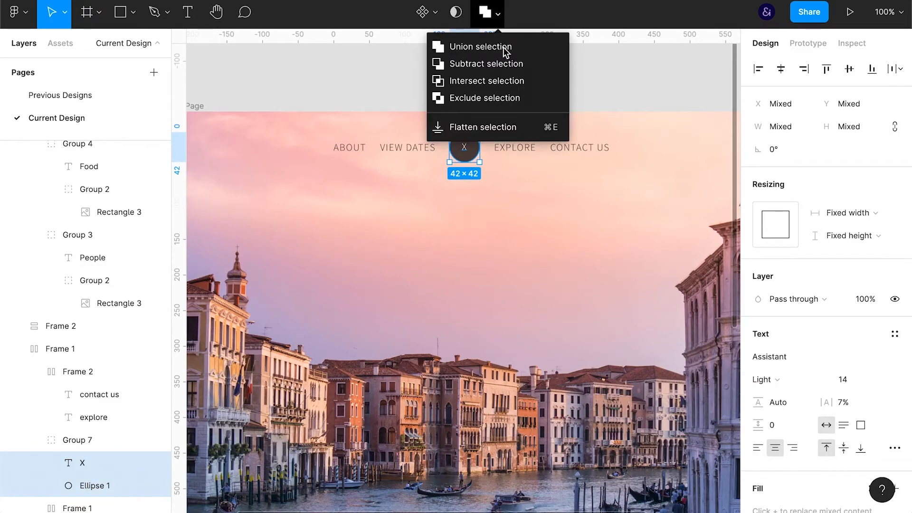
{"action": "left_click", "coordinate": [502, 71]}
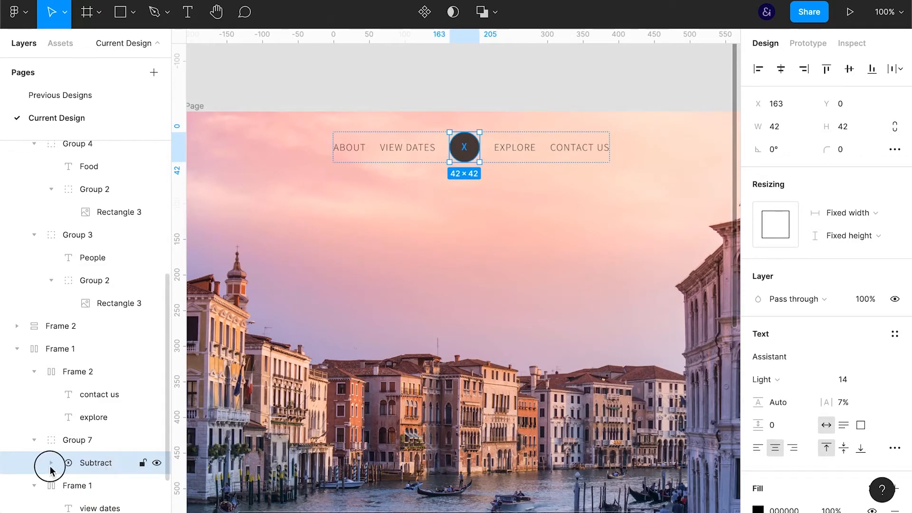
Scale the X inside the logo's subtract shape up to a font size of 86 and nudge it up to fill the circle
{"action": "left_click", "coordinate": [51, 463]}
{"action": "left_click", "coordinate": [114, 485]}
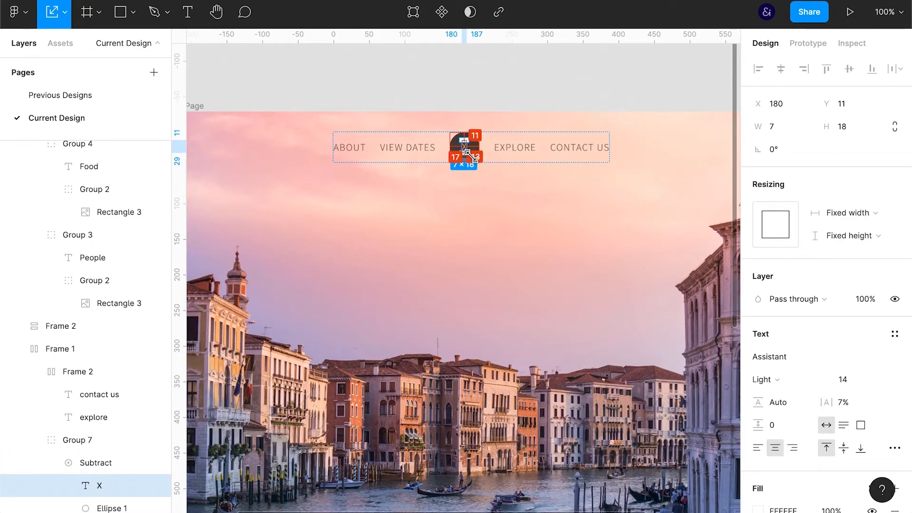
{"action": "left_click_drag", "start_coordinate": [470, 154], "coordinate": [477, 160]}
{"action": "key", "text": "Up"}
{"action": "key", "text": "Up"}
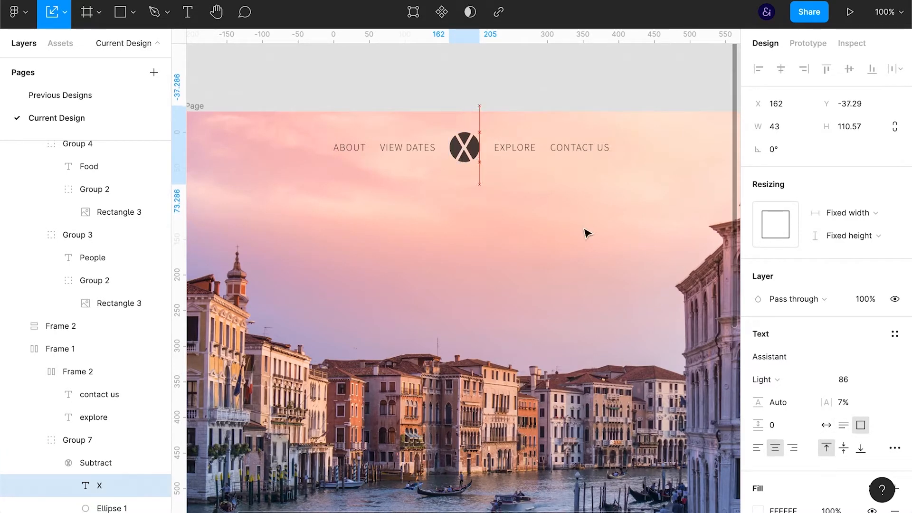
Set the logo group's opacity to 30%
{"action": "key", "text": "7"}
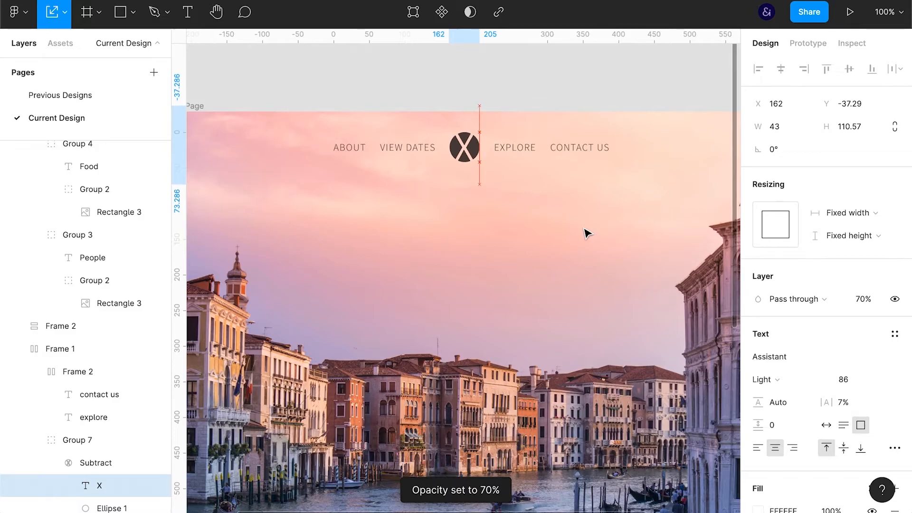
{"action": "left_click", "coordinate": [97, 440]}
{"action": "key", "text": "6"}
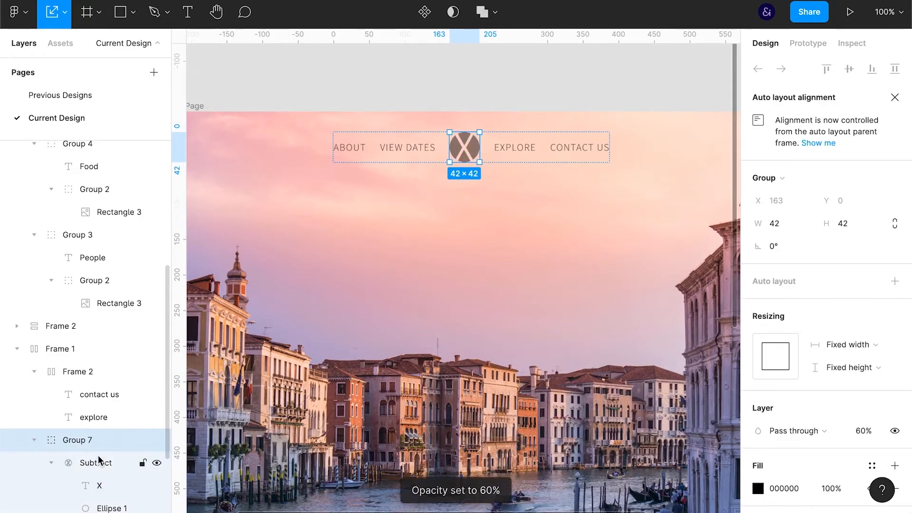
{"action": "key", "text": "3"}
Lower the X within the logo circle and give it a lighter font weight
{"action": "left_click", "coordinate": [94, 488]}
{"action": "key", "text": "Down"}
{"action": "key", "text": "Down"}
{"action": "key", "text": "Down"}
{"action": "key", "text": "Down"}
{"action": "key", "text": "Down"}
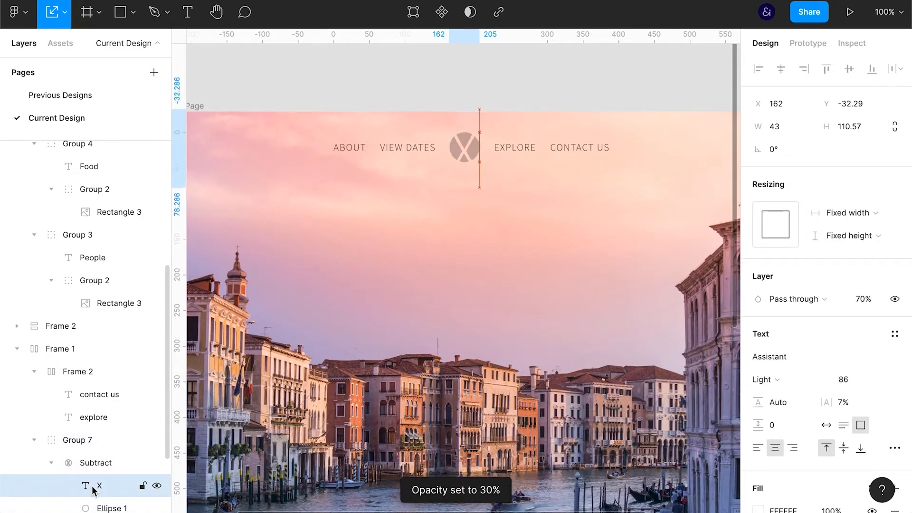
{"action": "key", "text": "Down"}
{"action": "key", "text": "Down"}
{"action": "key", "text": "Down"}
{"action": "key", "text": "Down"}
{"action": "key", "text": "Down"}
{"action": "left_click", "coordinate": [771, 379]}
{"action": "left_click", "coordinate": [788, 363]}
{"action": "key", "text": "Right"}
{"action": "left_click", "coordinate": [649, 75]}
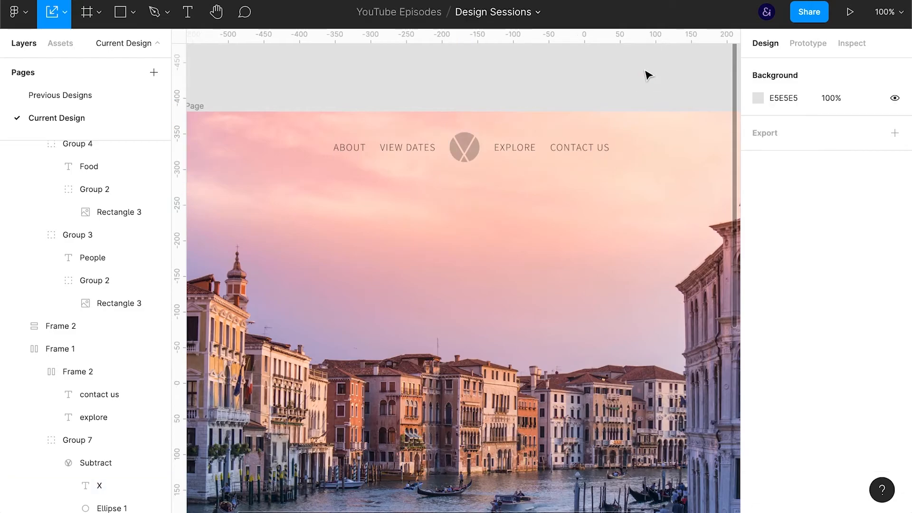
Replace the VIEW DATES navigation label with GALLERY and centre the whole navigation horizontally on the page
{"action": "key", "text": "ctrl+backslash"}
{"action": "double_click", "coordinate": [413, 151]}
{"action": "type", "text": "GALLERY"}
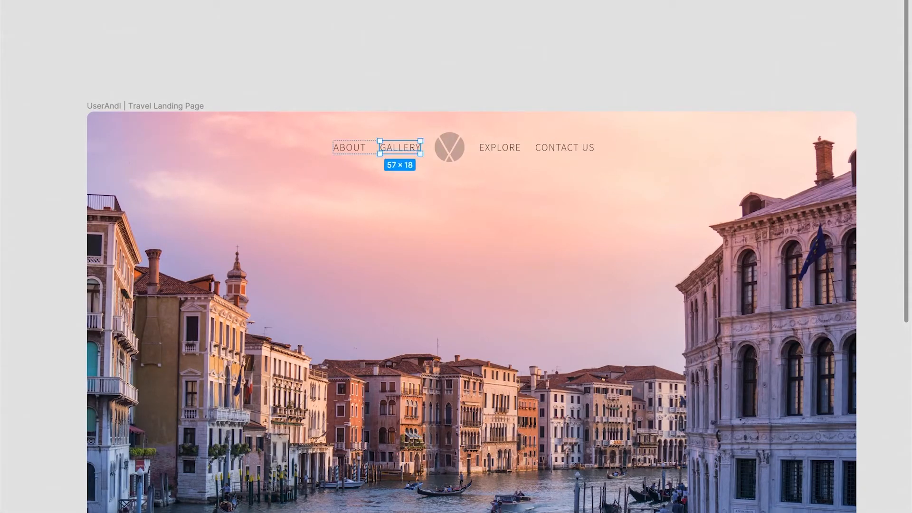
{"action": "key", "text": "ctrl+backslash"}
{"action": "left_click", "coordinate": [566, 149]}
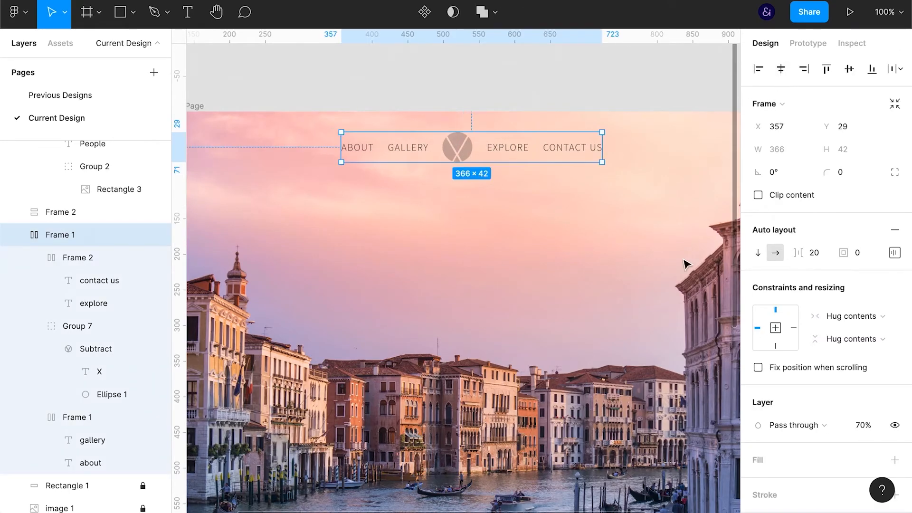
{"action": "key", "text": "Escape"}
Set the logo group's opacity to 50%
{"action": "left_click", "coordinate": [99, 320]}
{"action": "key", "text": "7"}
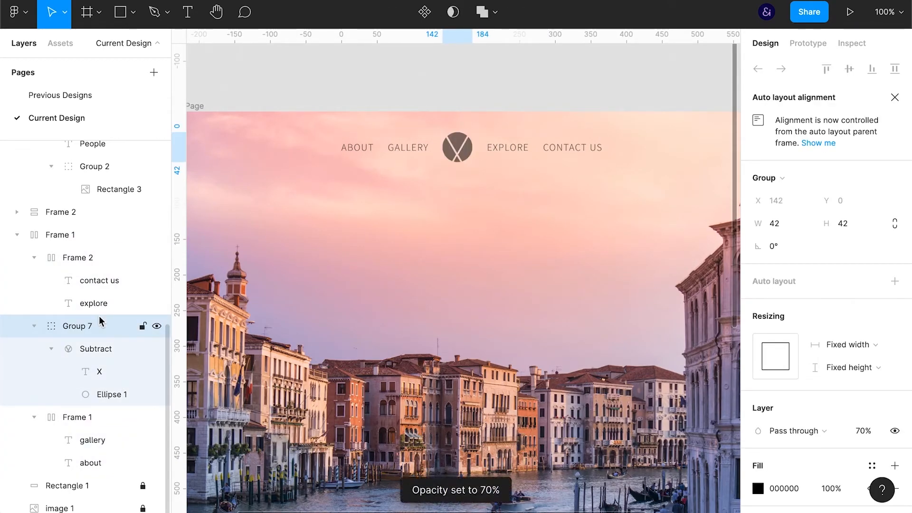
{"action": "key", "text": "5"}
{"action": "left_click", "coordinate": [610, 89]}
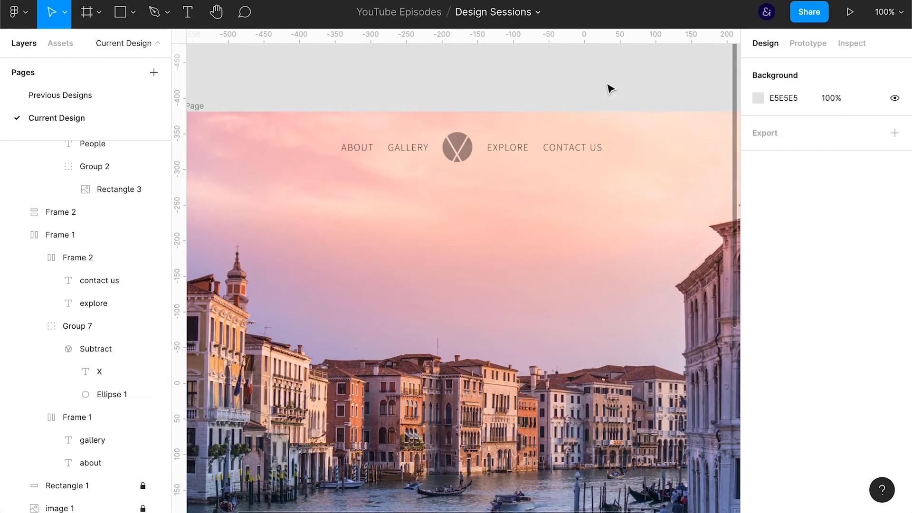
Scale the navigation's logo group down to 33 × 33
{"action": "key", "text": "ctrl+backslash"}
{"action": "key", "text": "shift+0"}
{"action": "scroll", "coordinate": [577, 285], "scroll_direction": "down", "scroll_amount": 3}
{"action": "left_click_drag", "start_coordinate": [580, 366], "coordinate": [553, 236]}
{"action": "scroll", "coordinate": [522, 341], "scroll_direction": "down", "scroll_amount": 2}
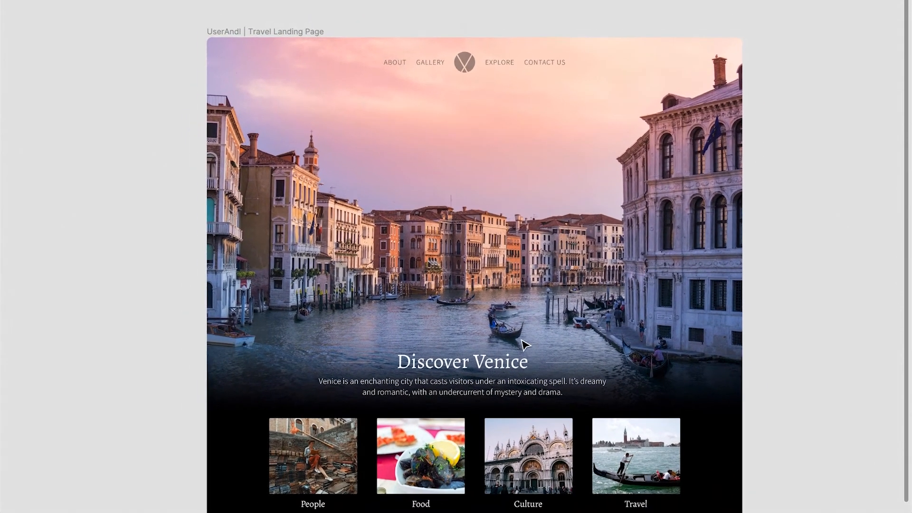
{"action": "left_click_drag", "start_coordinate": [522, 340], "coordinate": [518, 330]}
{"action": "left_click", "coordinate": [468, 58]}
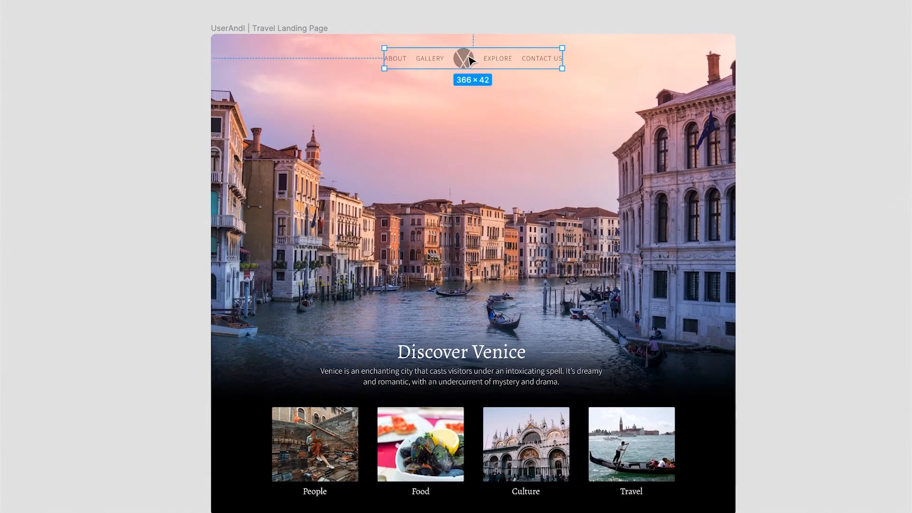
{"action": "key", "text": "ctrl+backslash"}
{"action": "key", "text": "k"}
{"action": "left_click_drag", "start_coordinate": [474, 69], "coordinate": [470, 58]}
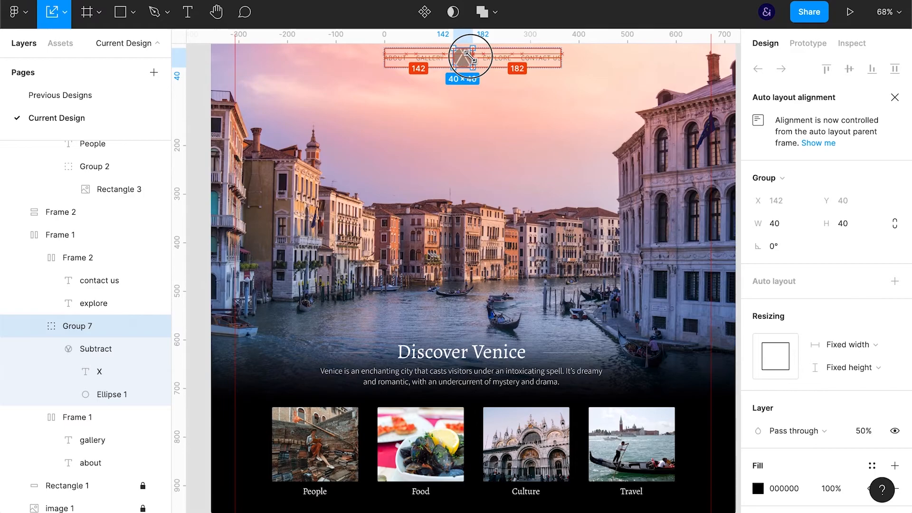
{"action": "key", "text": "ctrl+z"}
{"action": "scroll", "coordinate": [489, 95], "scroll_direction": "up", "scroll_amount": 3}
{"action": "left_click_drag", "start_coordinate": [474, 129], "coordinate": [474, 130]}
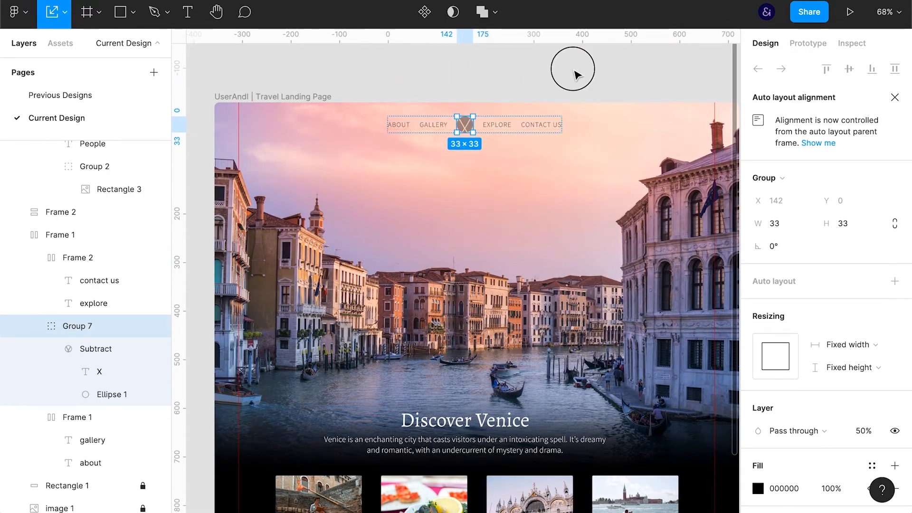
Centre the navigation frame horizontally on the page again after the logo resize
{"action": "left_click", "coordinate": [576, 74]}
{"action": "left_click", "coordinate": [508, 131]}
{"action": "left_click", "coordinate": [652, 72]}
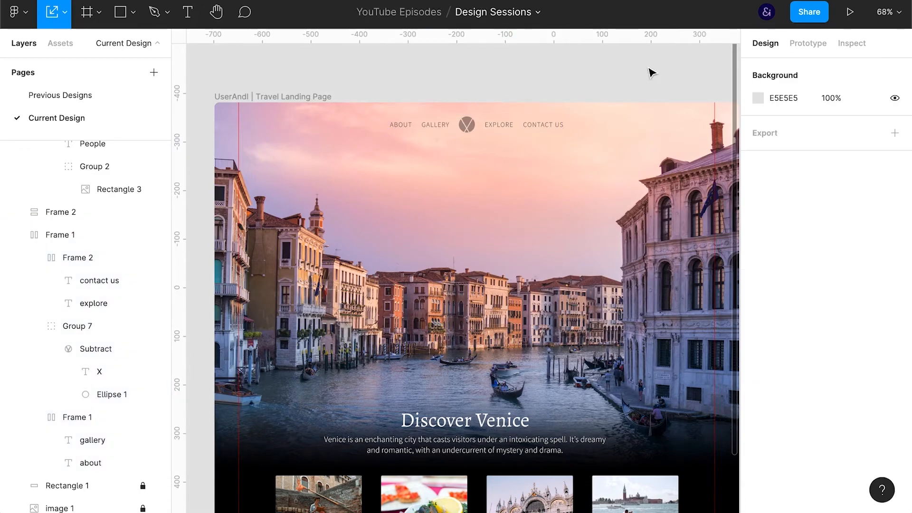
Move the Discover Venice intro and the row of photo cards up together by 10 px
{"action": "key", "text": "ctrl+backslash"}
{"action": "scroll", "coordinate": [784, 281], "scroll_direction": "down", "scroll_amount": 4}
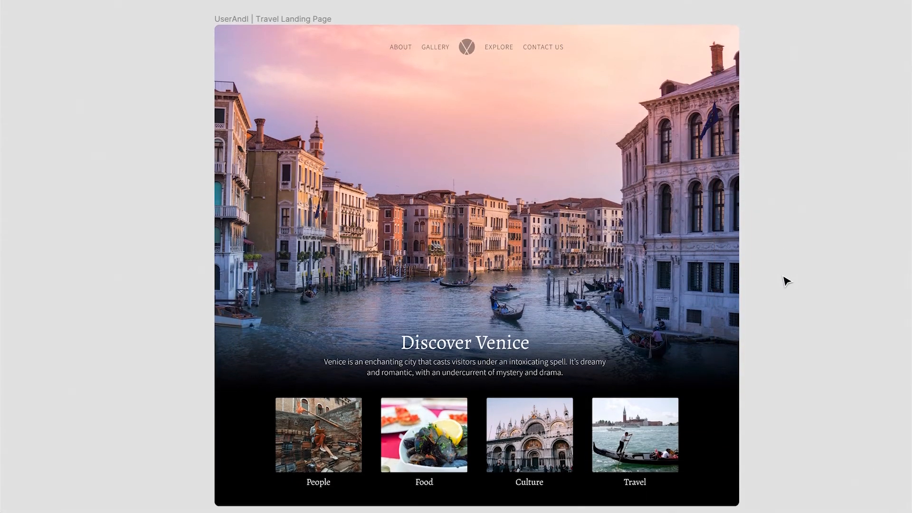
{"action": "scroll", "coordinate": [783, 278], "scroll_direction": "up", "scroll_amount": 1}
{"action": "left_click", "coordinate": [623, 412]}
{"action": "left_click", "coordinate": [553, 374], "text": "shift"}
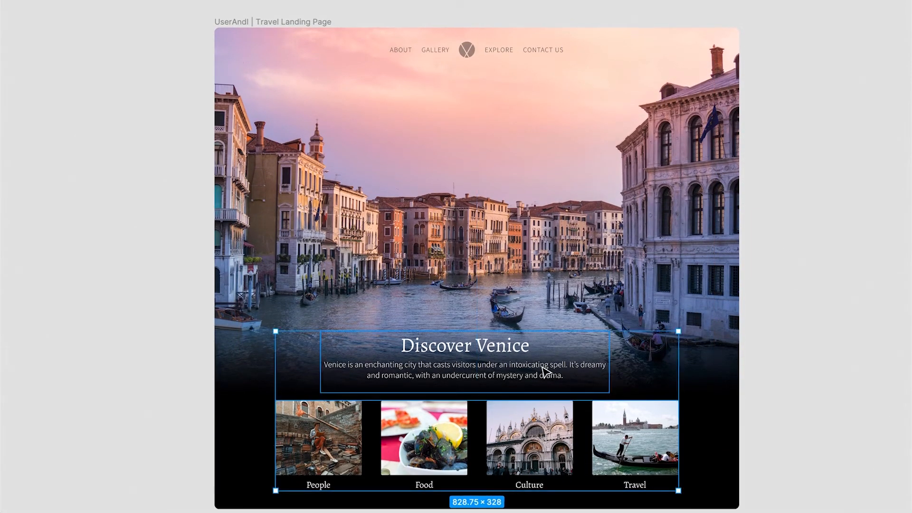
{"action": "key", "text": "shift+Up"}
{"action": "left_click", "coordinate": [762, 354]}
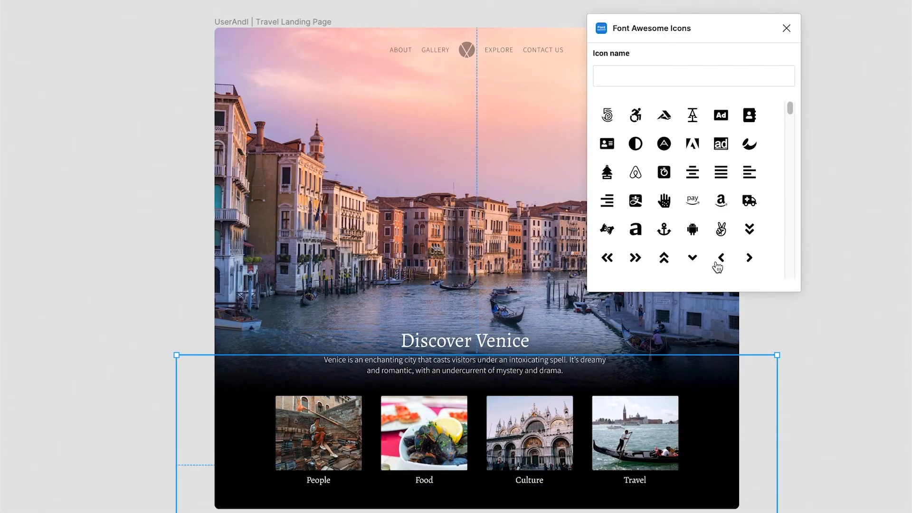
{"action": "left_click", "coordinate": [755, 262]}
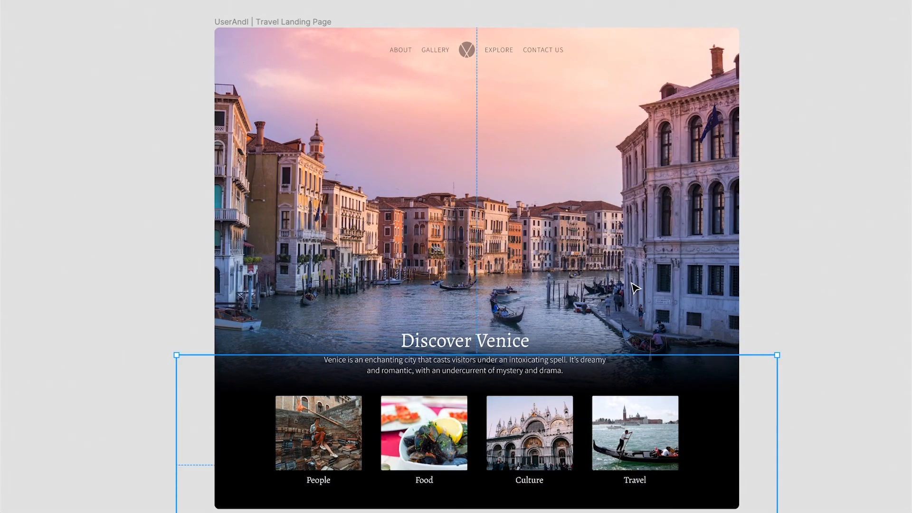
Collapse Frame 7, Frame 2 and Frame 1 of the landing page in the layer list
{"action": "key", "text": "ctrl+backslash"}
{"action": "scroll", "coordinate": [81, 333], "scroll_direction": "up", "scroll_amount": 10}
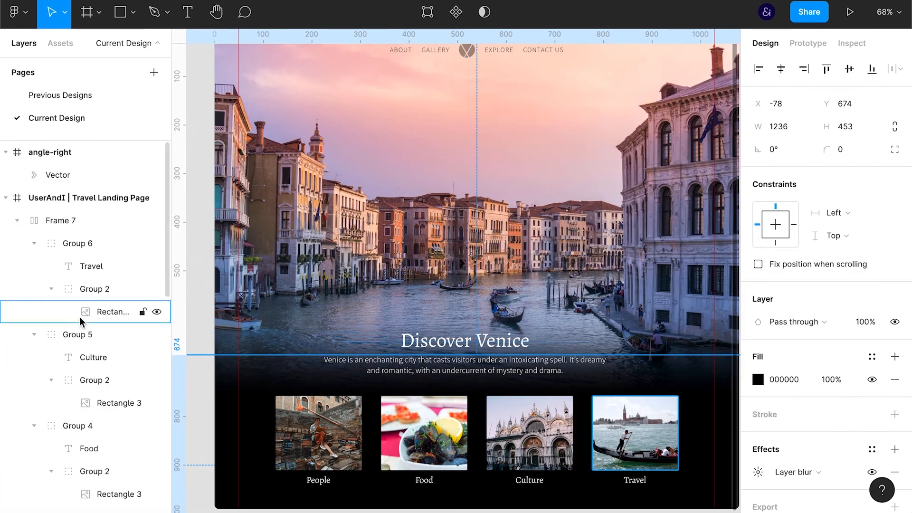
{"action": "left_click", "coordinate": [16, 220]}
{"action": "left_click", "coordinate": [17, 243]}
{"action": "left_click", "coordinate": [18, 266]}
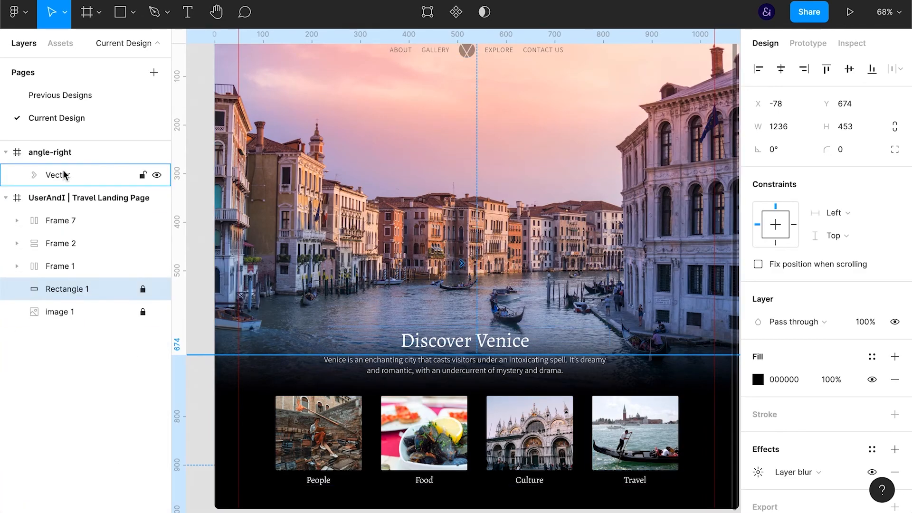
Move the angle-right arrow vector into the travel landing page frame and set its fill to FFFFFF
{"action": "left_click", "coordinate": [61, 175]}
{"action": "left_click_drag", "start_coordinate": [36, 177], "coordinate": [61, 210]}
{"action": "left_click", "coordinate": [784, 379]}
{"action": "type", "text": "ff"}
Place the arrow beside the Travel card at X 985.57, Y 827.33 and set its opacity to 30%
{"action": "key", "text": "shift+Down"}
{"action": "key", "text": "shift+Down"}
{"action": "key", "text": "shift+Down"}
{"action": "key", "text": "shift+Down"}
{"action": "key", "text": "shift+Down"}
{"action": "key", "text": "shift+Down"}
{"action": "key", "text": "shift+Down"}
{"action": "key", "text": "shift+Down"}
{"action": "key", "text": "shift+Down"}
{"action": "key", "text": "shift+Down"}
{"action": "key", "text": "shift+Down"}
{"action": "key", "text": "shift+Down"}
{"action": "key", "text": "shift+Down"}
{"action": "key", "text": "shift+Down"}
{"action": "key", "text": "shift+Down"}
{"action": "key", "text": "shift+Down"}
{"action": "key", "text": "shift+Down"}
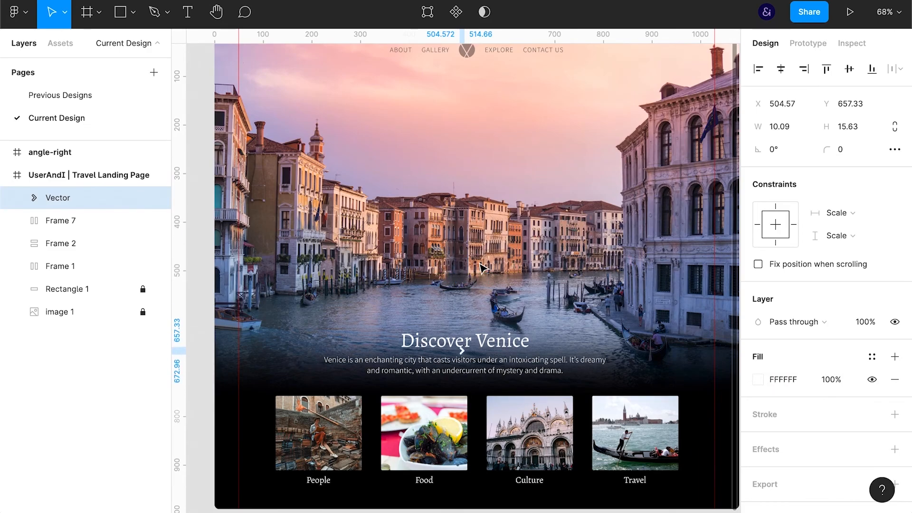
{"action": "key", "text": "shift+Right"}
{"action": "key", "text": "shift+Right"}
{"action": "key", "text": "shift+Right"}
{"action": "key", "text": "shift+Right"}
{"action": "key", "text": "shift+Right"}
{"action": "key", "text": "shift+Right"}
{"action": "key", "text": "shift+Right"}
{"action": "key", "text": "shift+Right"}
{"action": "key", "text": "shift+Right"}
{"action": "key", "text": "shift+Right"}
{"action": "key", "text": "shift+Right"}
{"action": "key", "text": "shift+Right"}
{"action": "key", "text": "shift+Right"}
{"action": "key", "text": "shift+Right"}
{"action": "key", "text": "shift+Right"}
{"action": "key", "text": "shift+Right"}
{"action": "key", "text": "shift+Down"}
{"action": "key", "text": "shift+Down"}
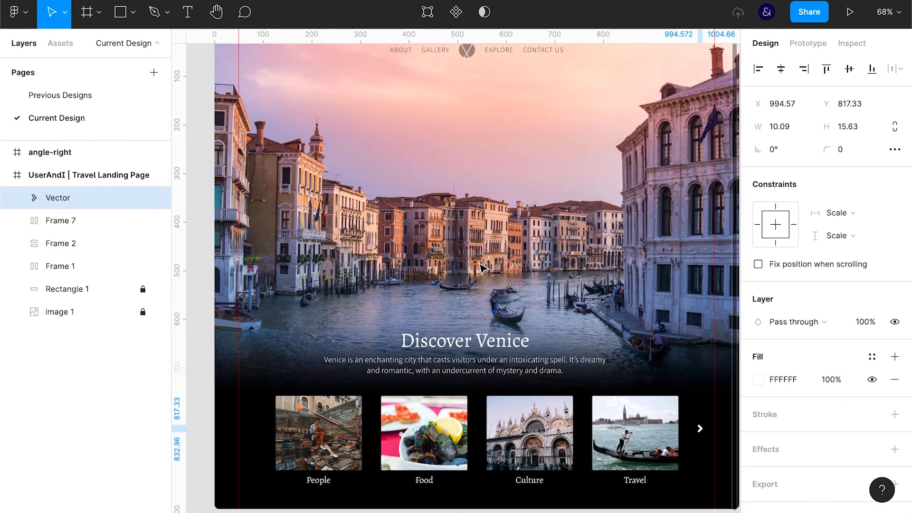
{"action": "key", "text": "Right"}
{"action": "key", "text": "3"}
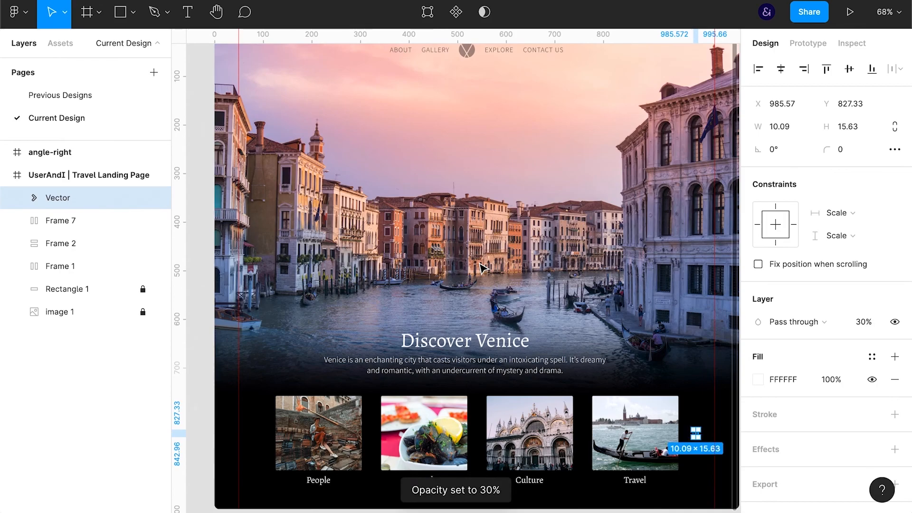
Duplicate the arrow and place the copy beside the People card at X 84, Y 827.33
{"action": "key", "text": "ctrl+d"}
{"action": "left_click", "coordinate": [759, 75]}
{"action": "key", "text": "shift+Right"}
{"action": "key", "text": "shift+Right"}
{"action": "key", "text": "shift+Right"}
{"action": "key", "text": "shift+Right"}
{"action": "key", "text": "shift+Right"}
{"action": "key", "text": "shift+Right"}
{"action": "key", "text": "shift+Right"}
{"action": "key", "text": "shift+Right"}
{"action": "key", "text": "Right"}
{"action": "key", "text": "Right"}
{"action": "key", "text": "Right"}
{"action": "key", "text": "Right"}
Flip the arrow beside the People card horizontally
{"action": "right_click", "coordinate": [120, 196]}
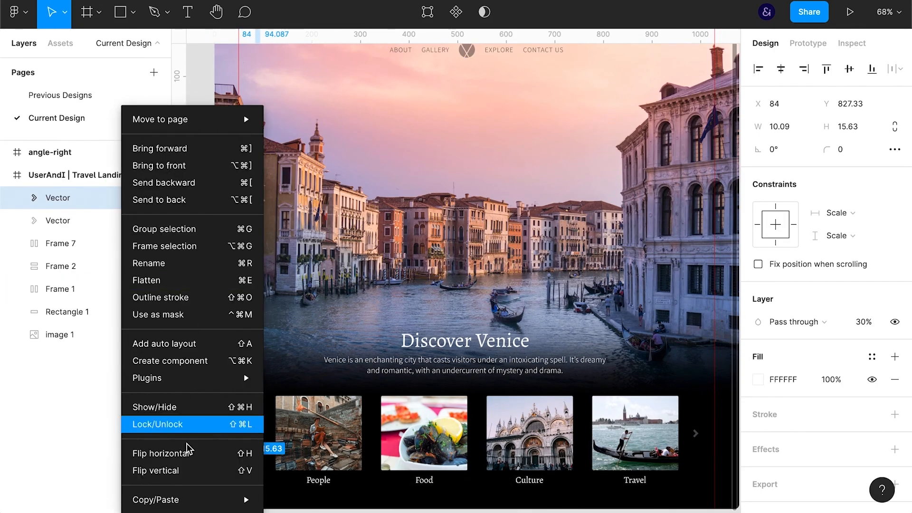
{"action": "left_click", "coordinate": [192, 455]}
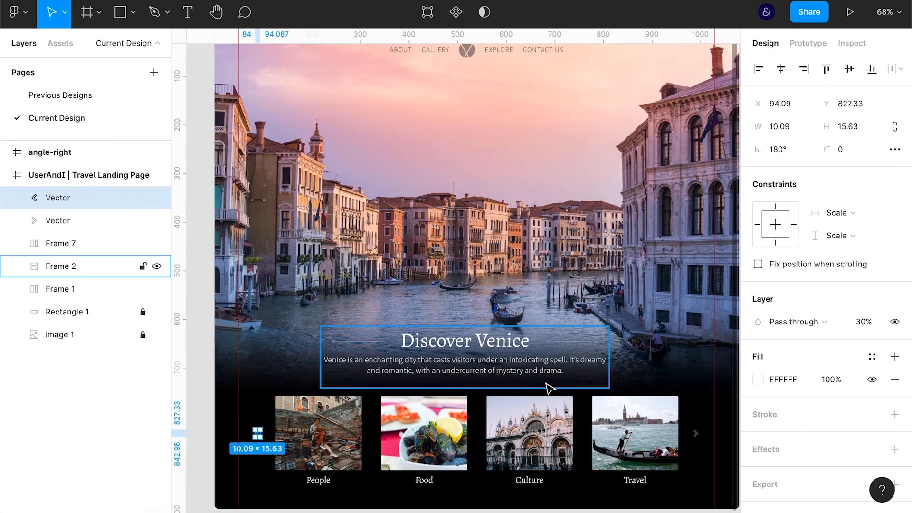
{"action": "key", "text": "ctrl+backslash"}
{"action": "left_click", "coordinate": [792, 297]}
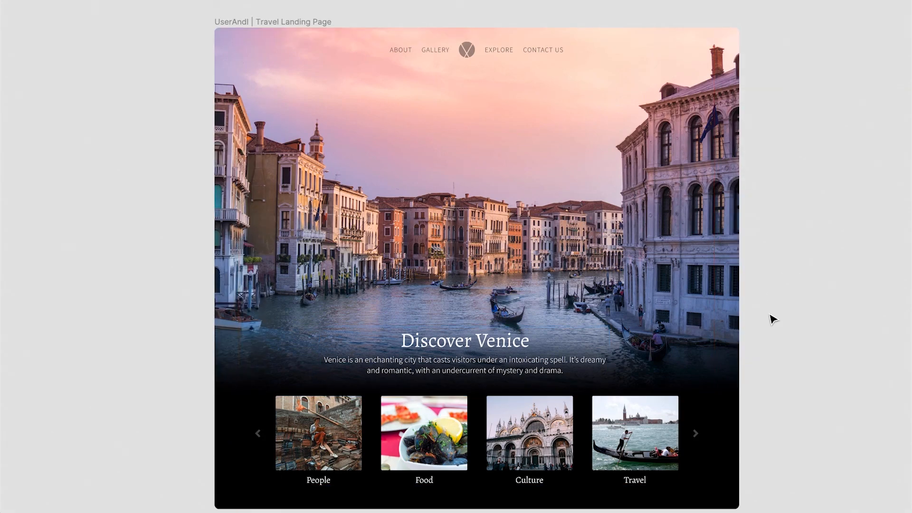